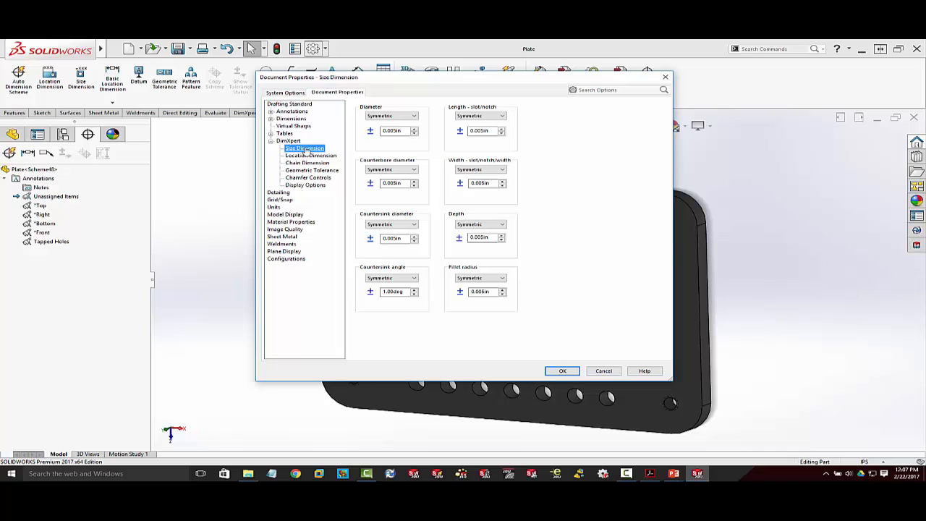
Review the DimXpert size, location and chain dimension tolerance settings in the document properties
click(405, 116)
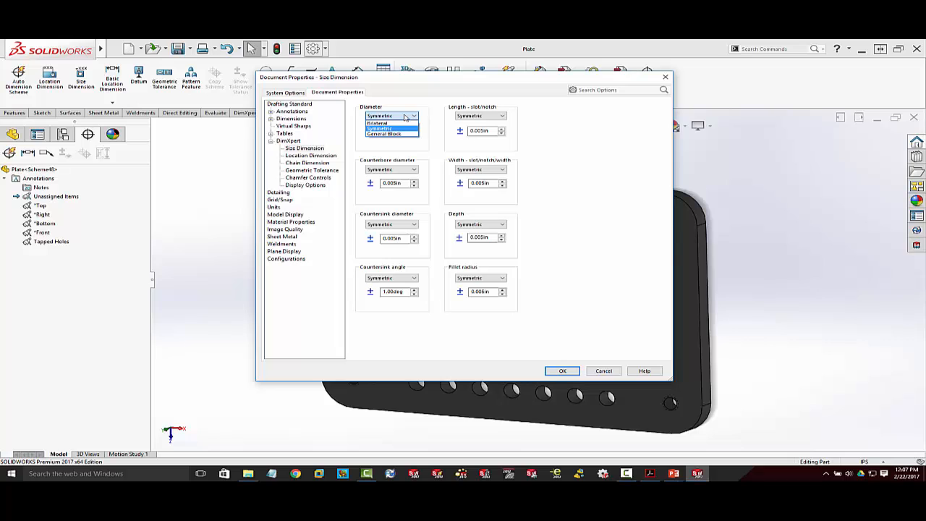
click(405, 117)
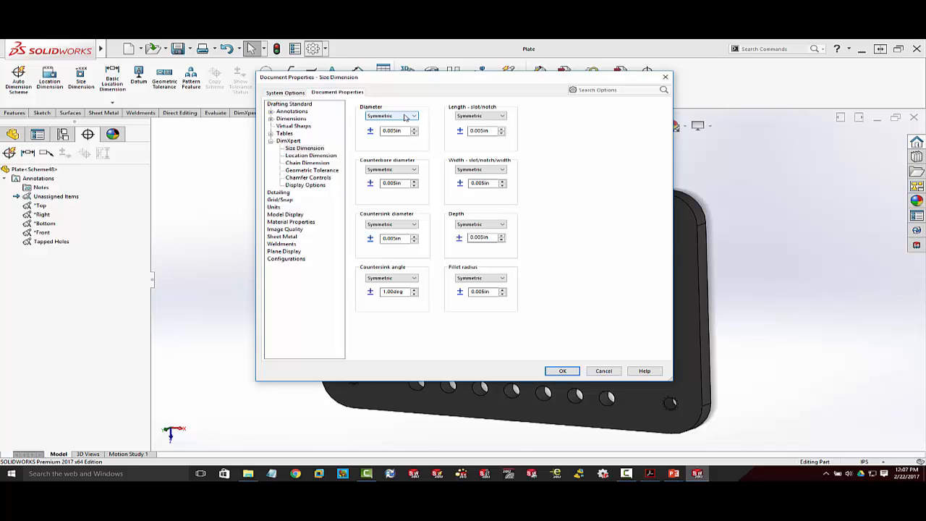
double_click(394, 131)
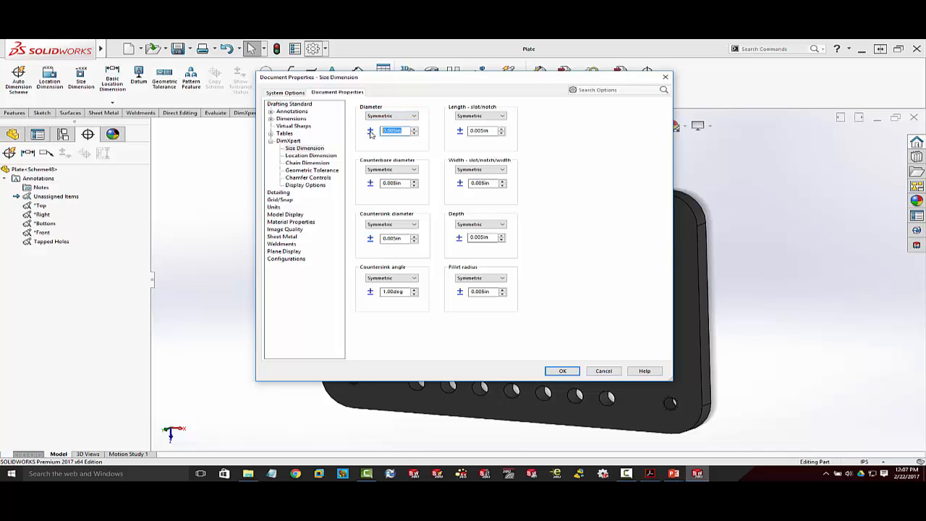
click(322, 158)
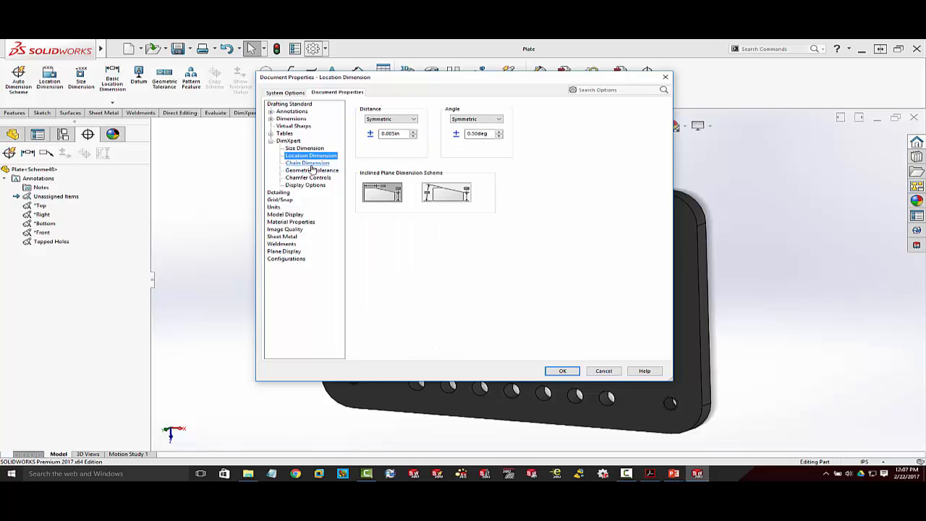
click(316, 164)
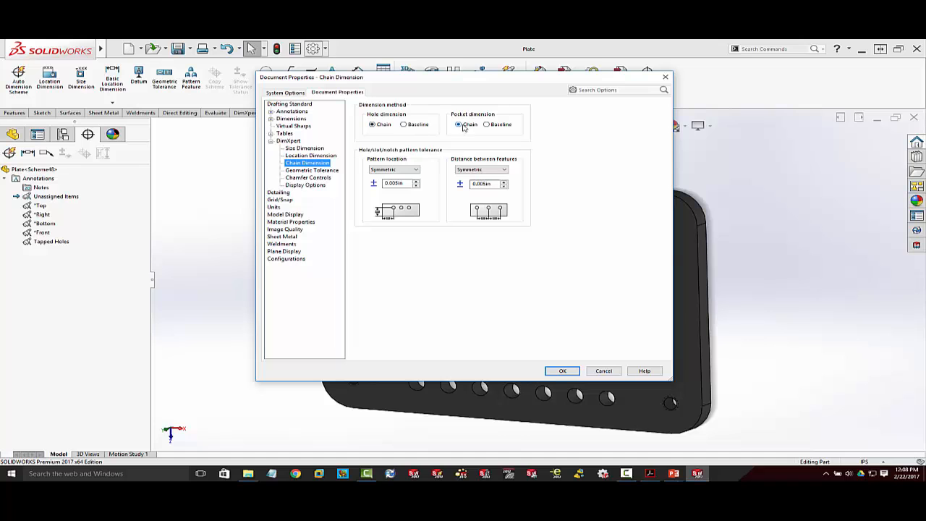
Read the help page on DimXpert chain dimension options, covering the hole, pocket and pattern tolerance sections
click(644, 371)
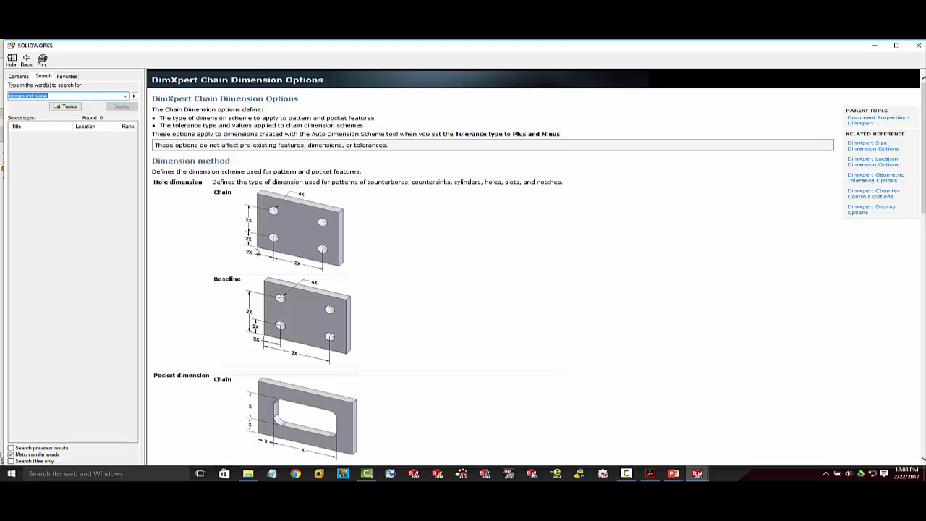
scroll(258, 327, down, 5)
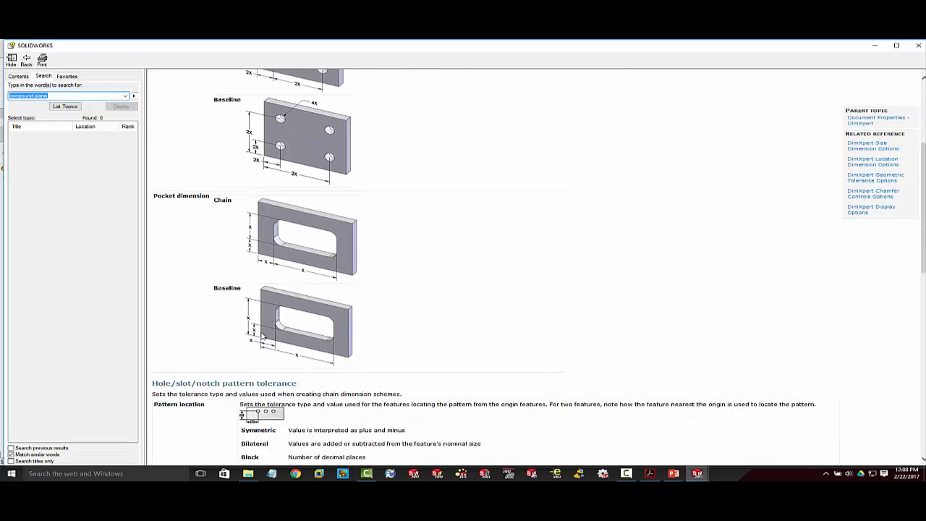
scroll(268, 337, down, 5)
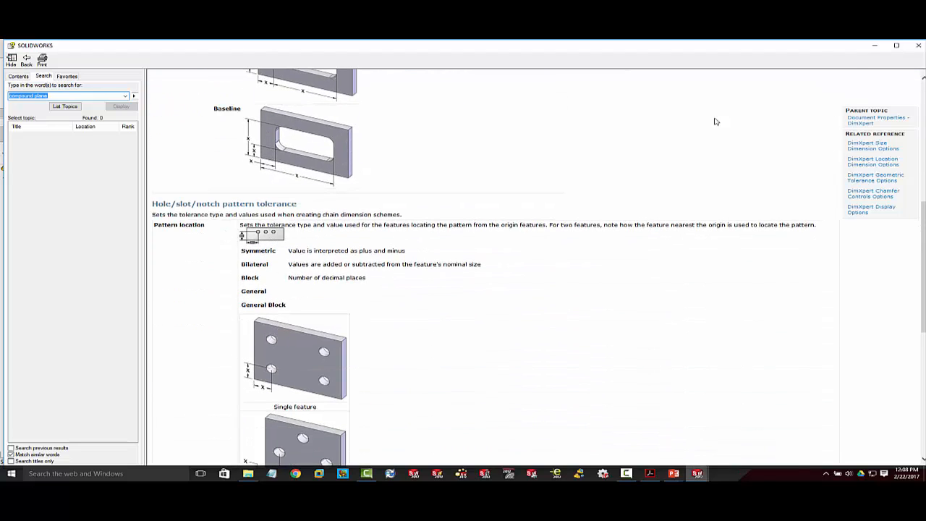
click(918, 46)
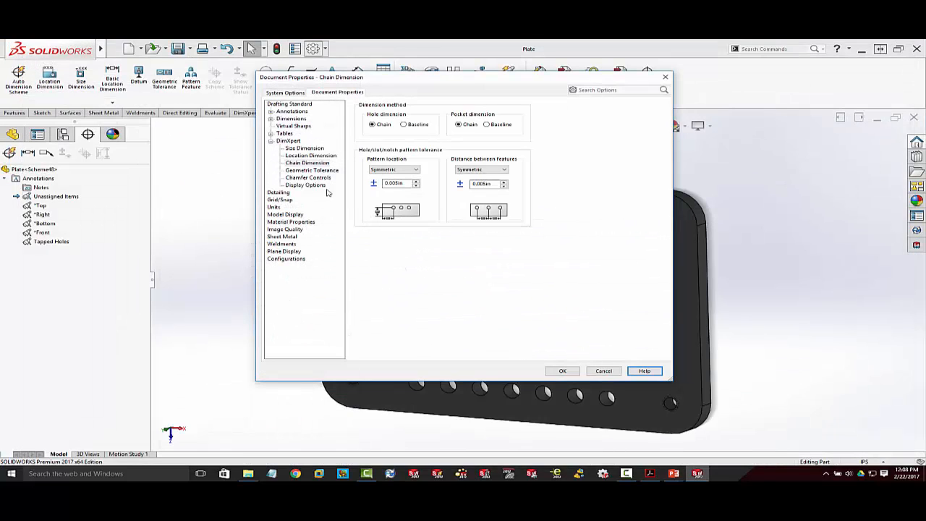
Review the DimXpert geometric tolerance, chamfer control and display option settings, and accept the document properties
click(311, 171)
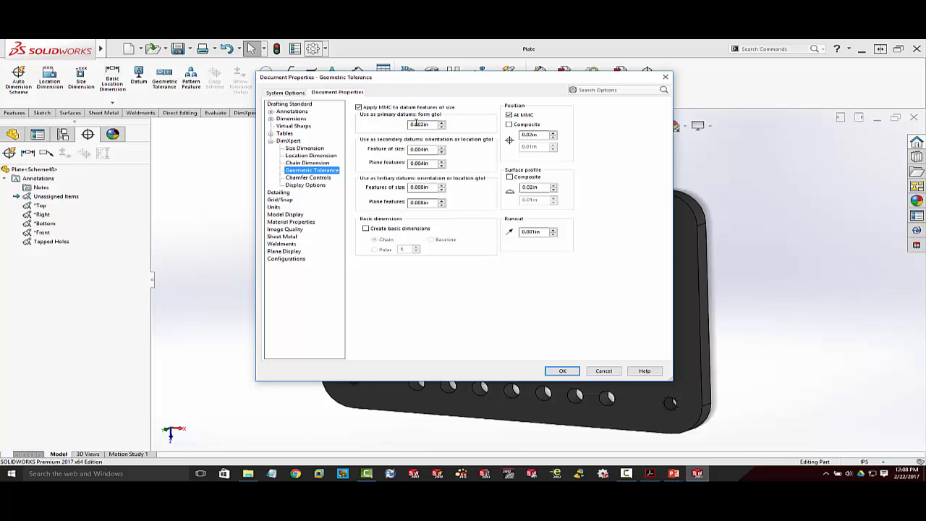
click(308, 178)
click(374, 133)
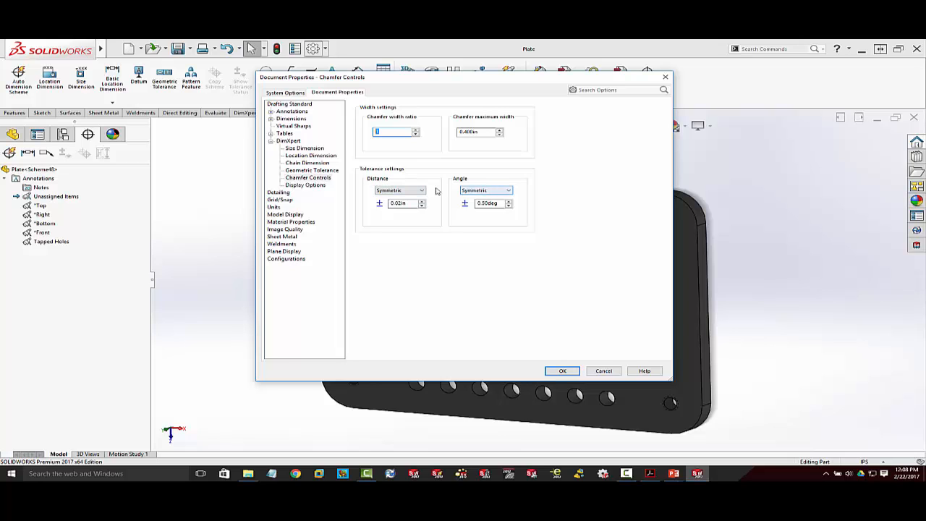
click(306, 185)
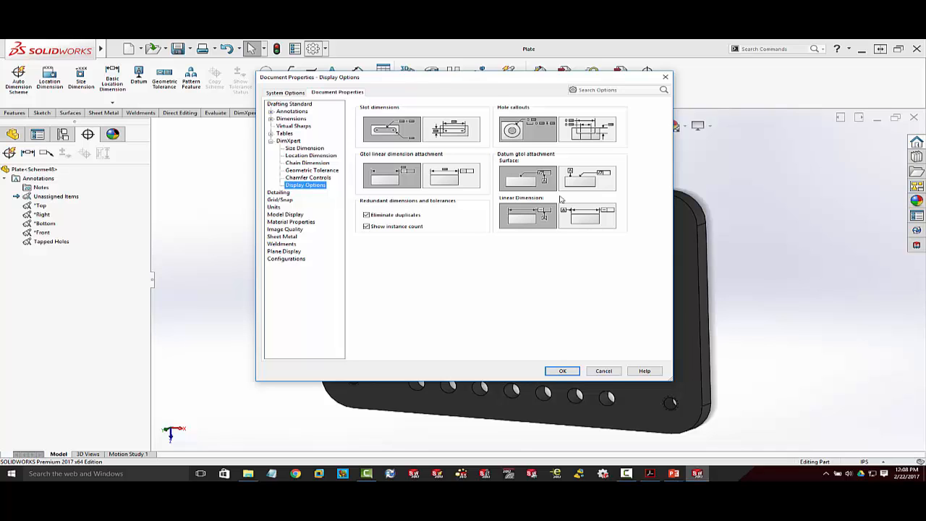
click(539, 122)
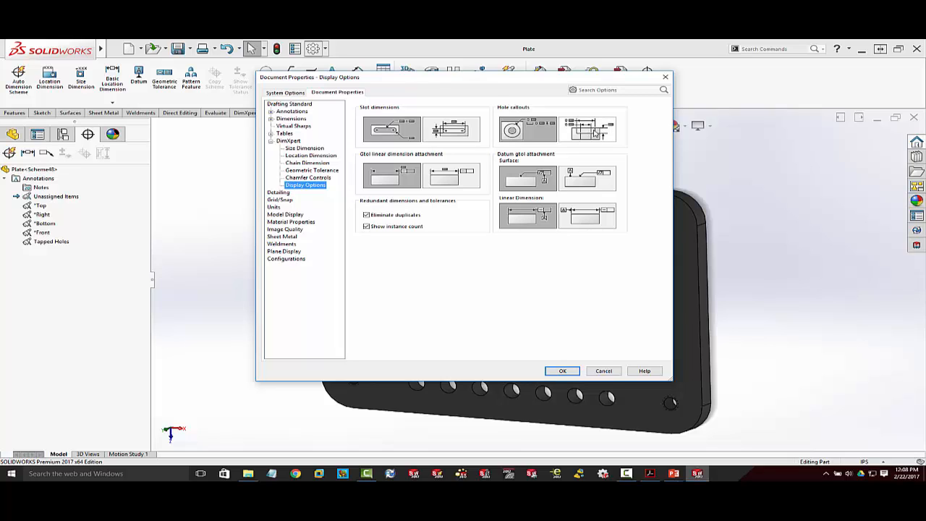
click(562, 370)
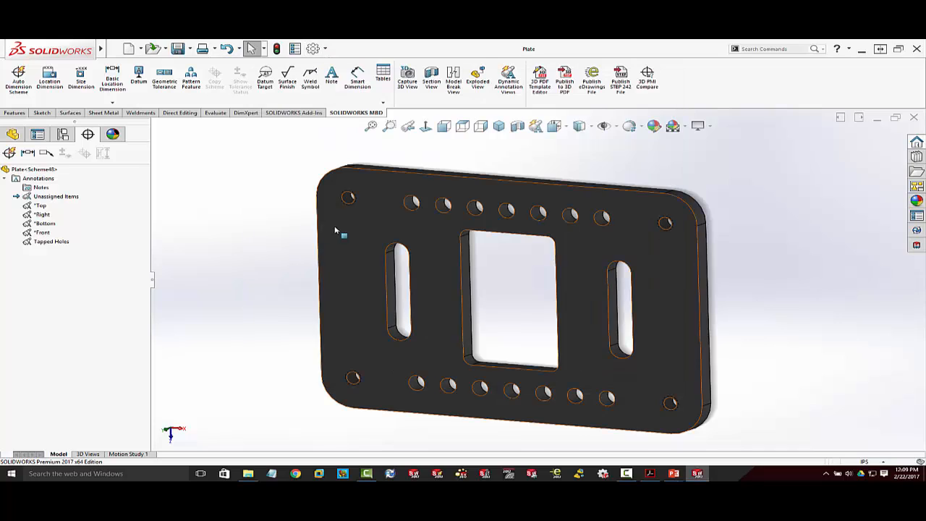
Start an Auto Dimension Scheme with the plate's large front face as primary datum and the width between its two short end faces as secondary datum
click(20, 81)
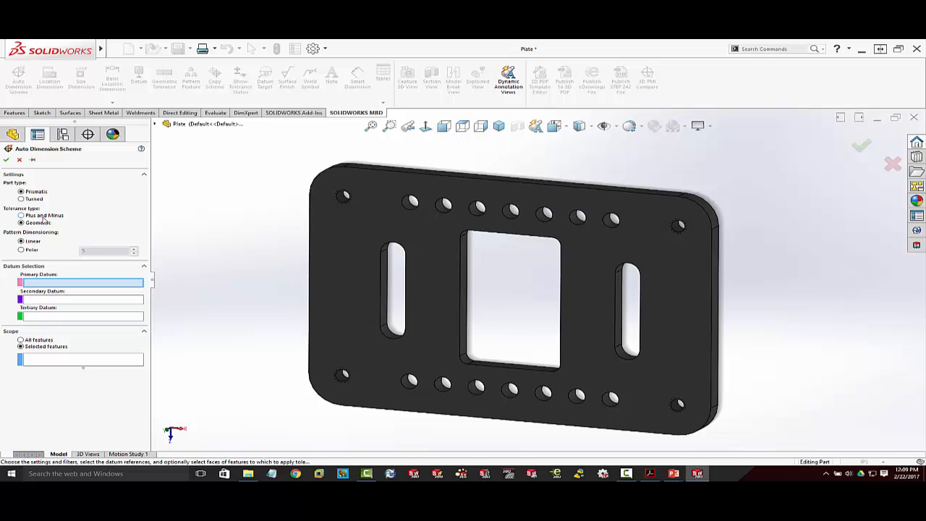
click(348, 248)
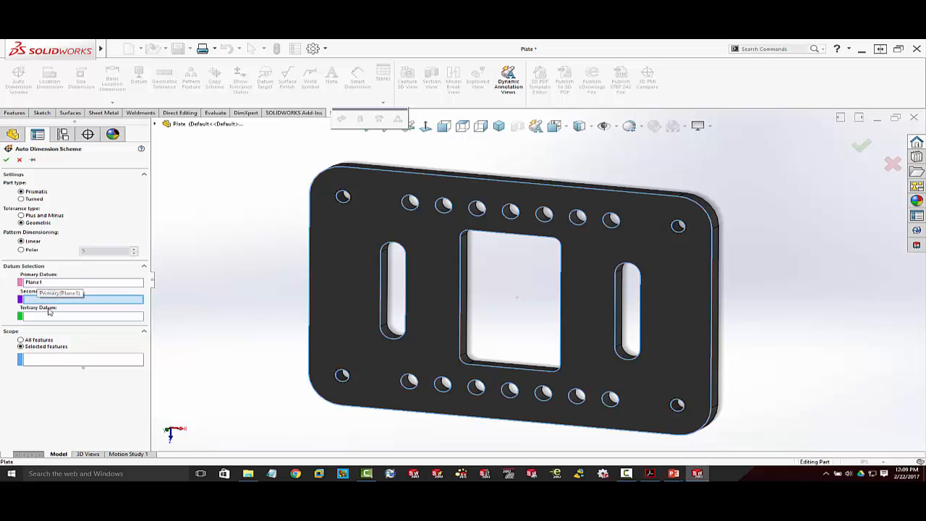
click(715, 302)
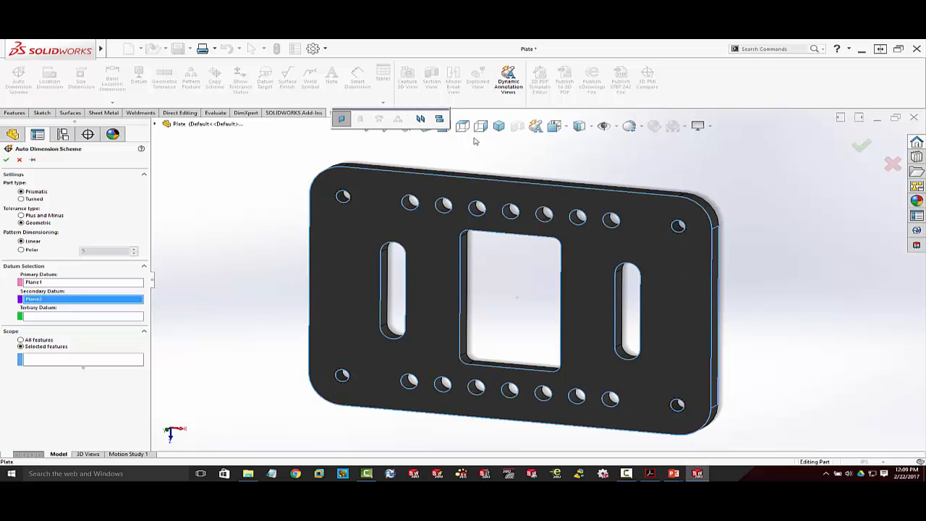
click(422, 120)
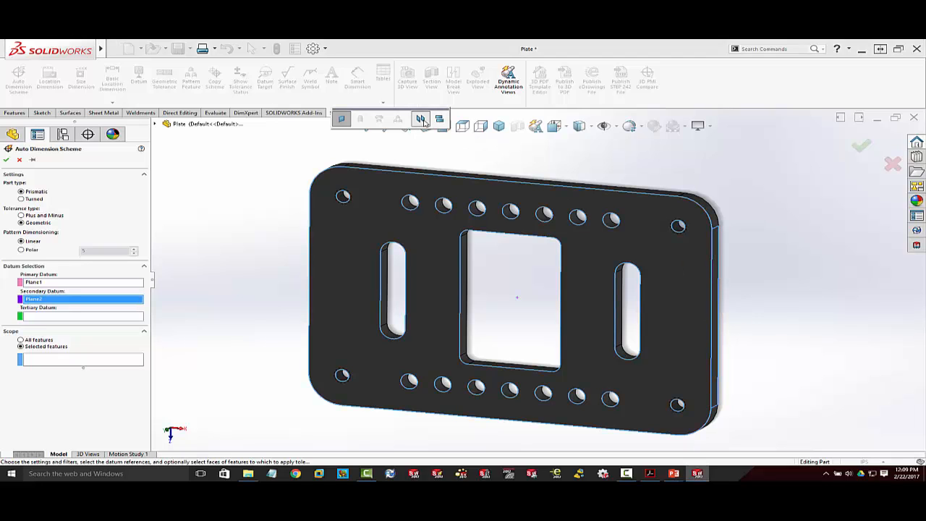
middle_drag(380, 243, 414, 287)
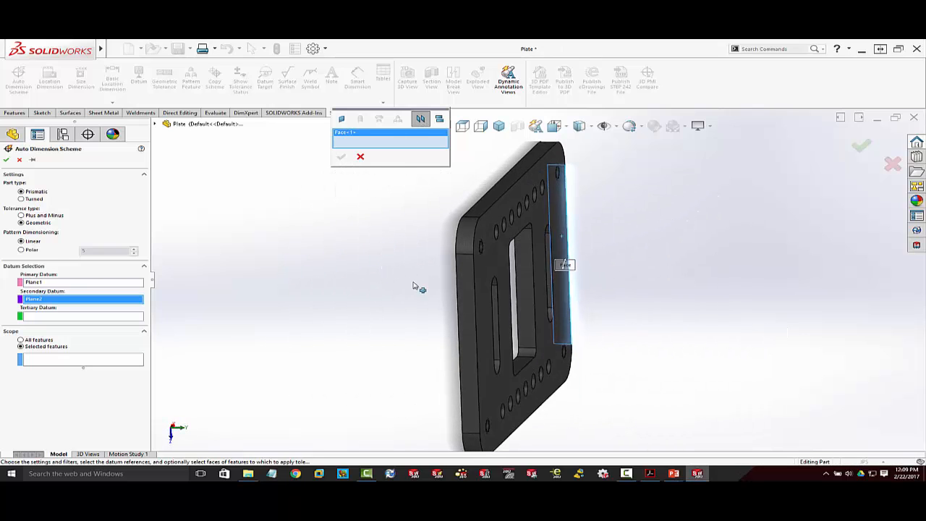
click(465, 354)
middle_drag(575, 374, 476, 368)
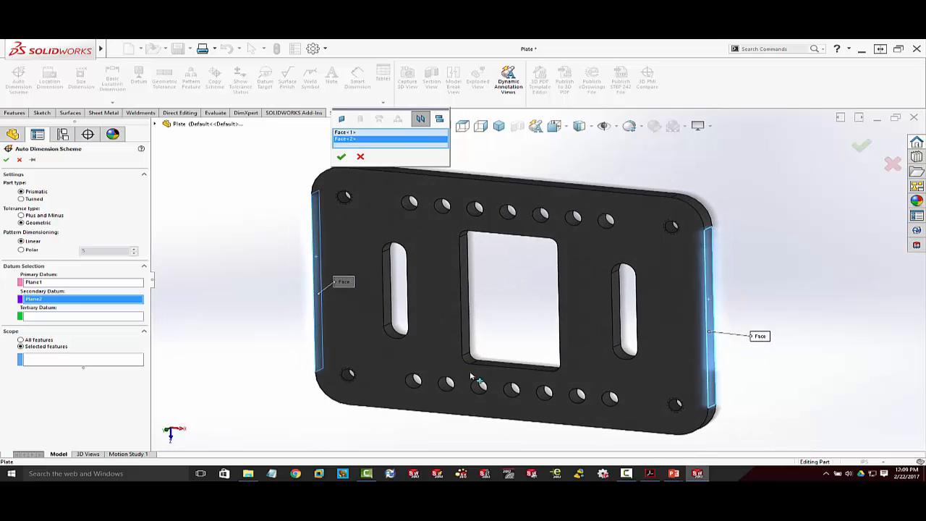
click(342, 156)
Set the tertiary datum to the width feature between the plate's two long edge faces
middle_drag(430, 167, 468, 213)
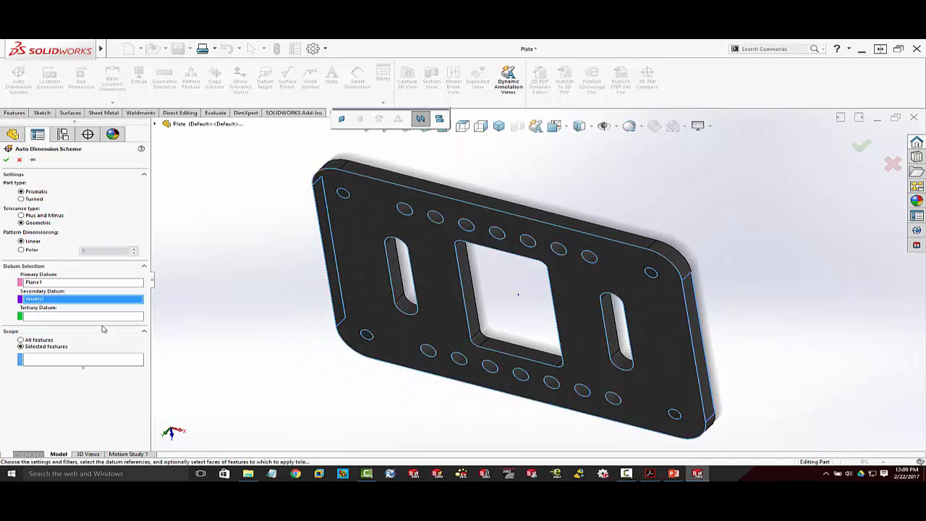
click(471, 210)
middle_drag(458, 253, 474, 241)
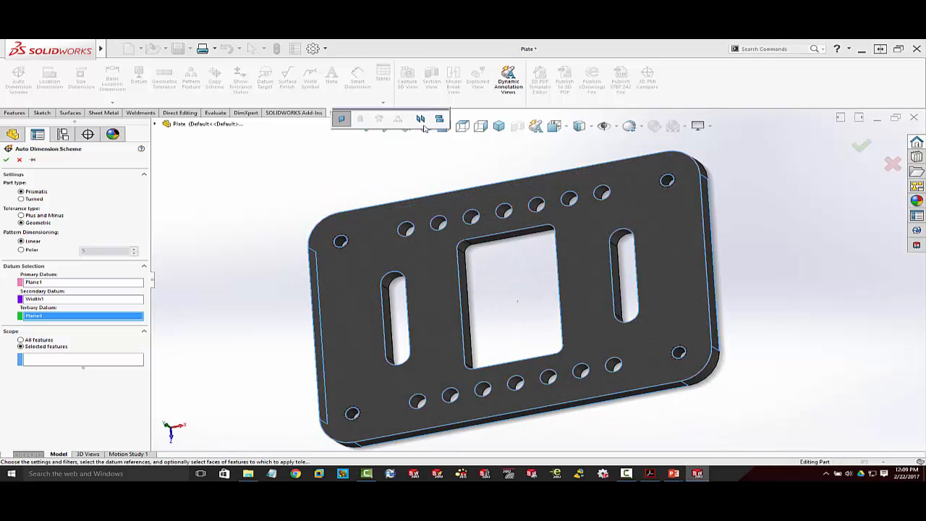
click(419, 118)
middle_drag(459, 150, 498, 248)
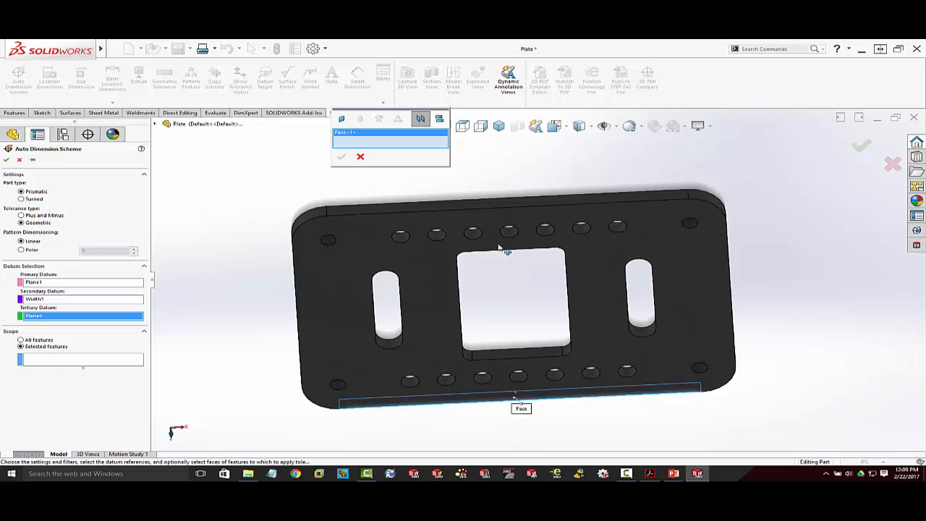
click(511, 210)
click(342, 157)
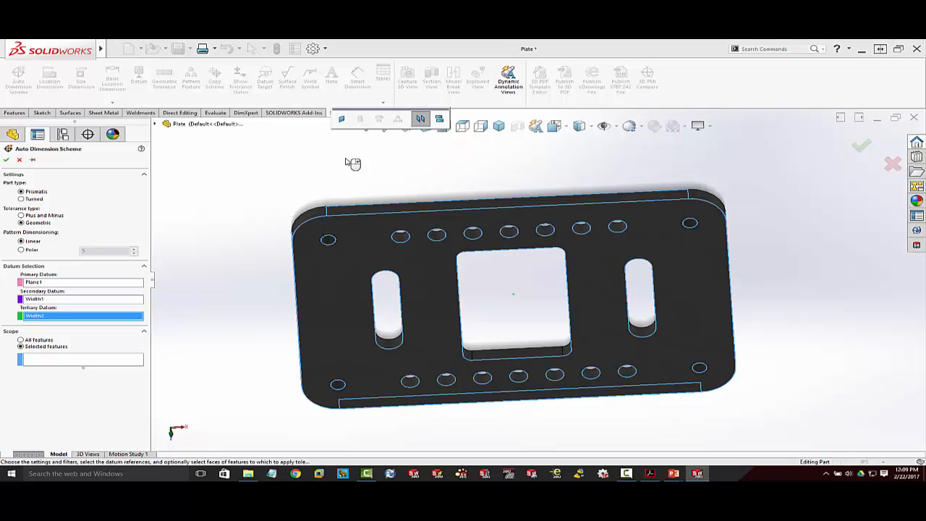
Examine the feature filters available for the all-features scope, and return the scope to selected features
middle_drag(413, 207, 281, 193)
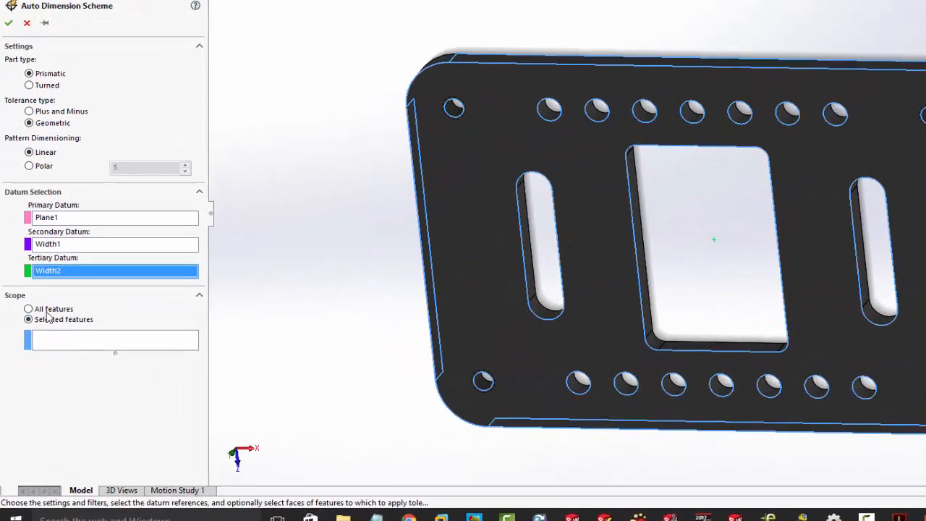
click(30, 340)
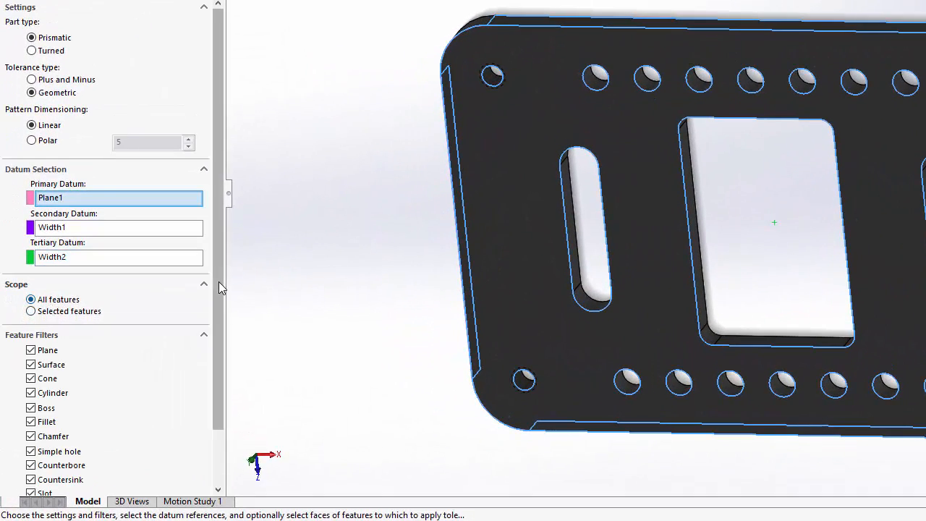
scroll(223, 333, down, 3)
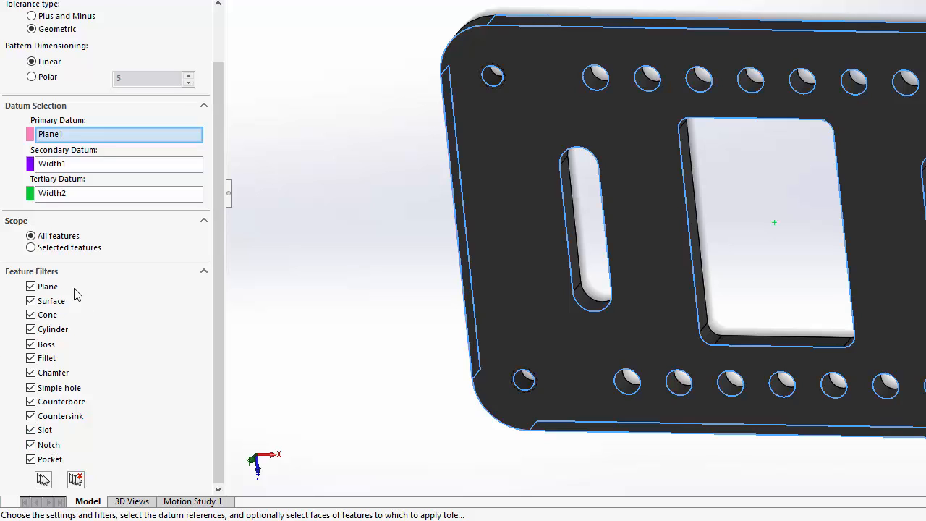
click(30, 248)
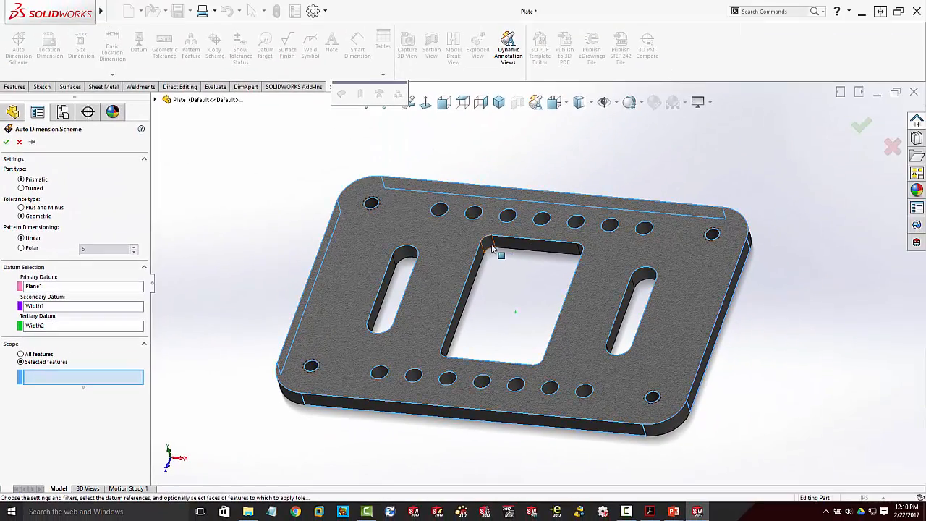
Add the central rectangular cutout as a pocket and the two slots as a slot pattern to the scheme's scope
click(738, 141)
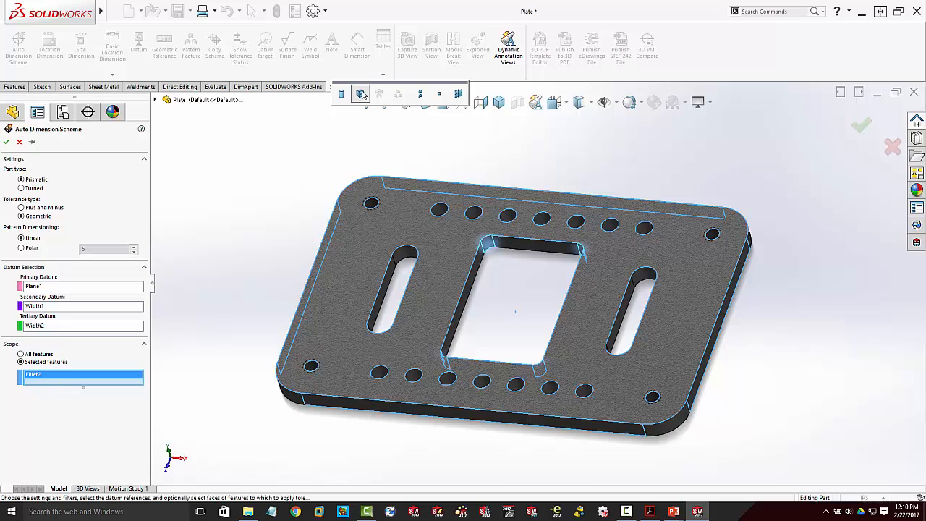
click(486, 241)
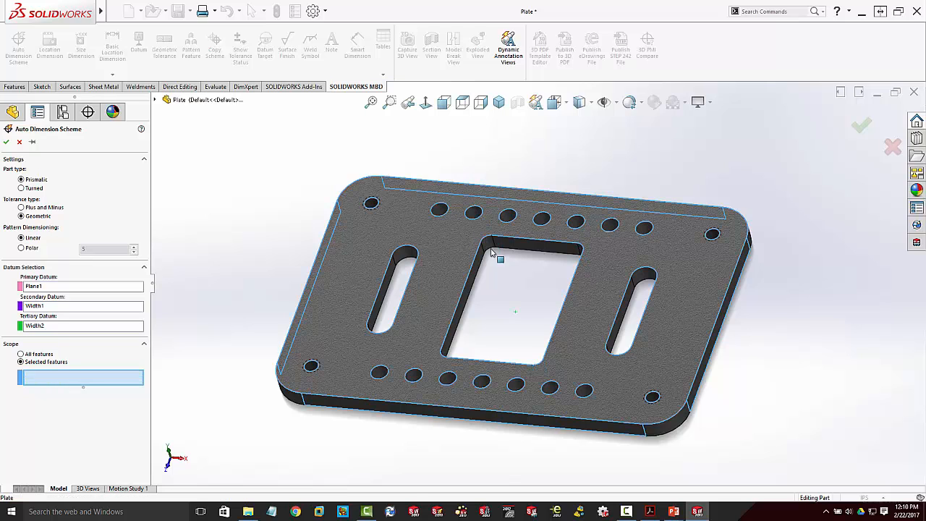
click(467, 297)
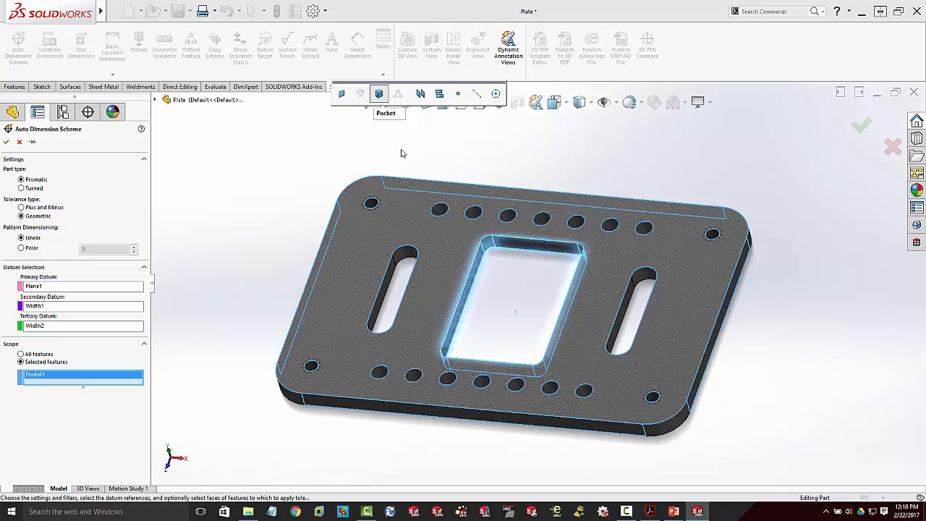
click(387, 288)
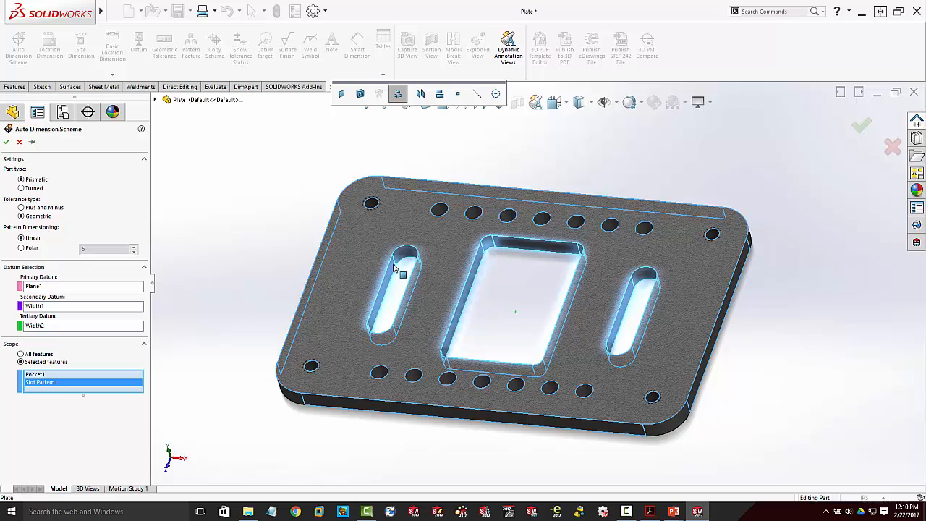
click(399, 95)
Add the four corner holes and the two rows of holes as hole patterns, plus the plate's rounded outer corners, to the scope
click(373, 203)
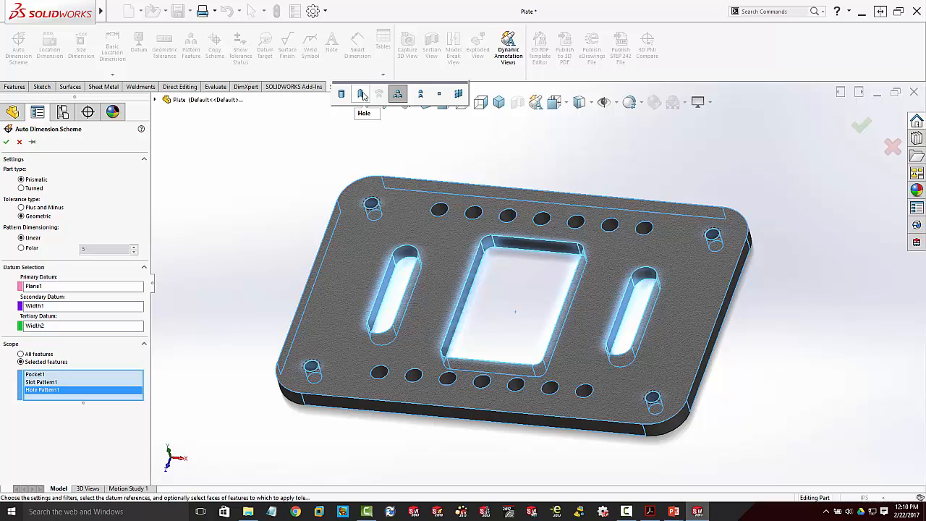
click(646, 229)
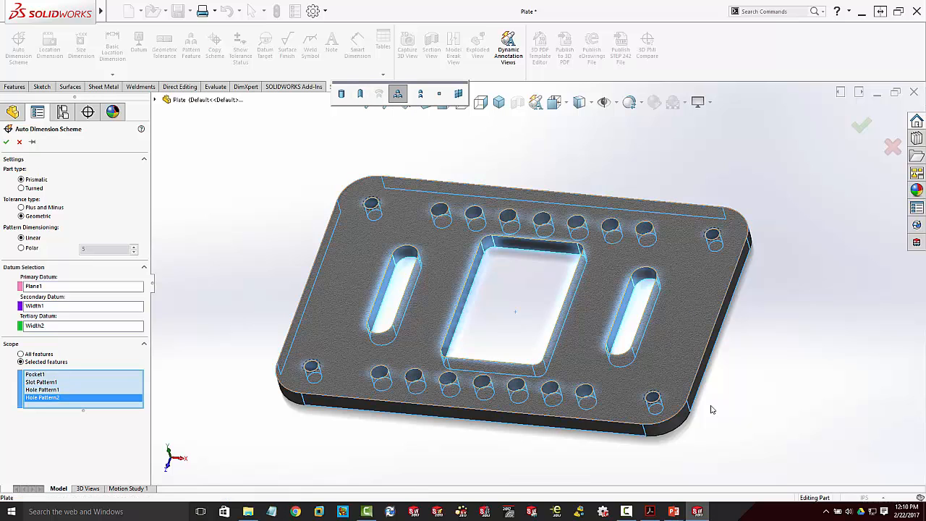
click(687, 418)
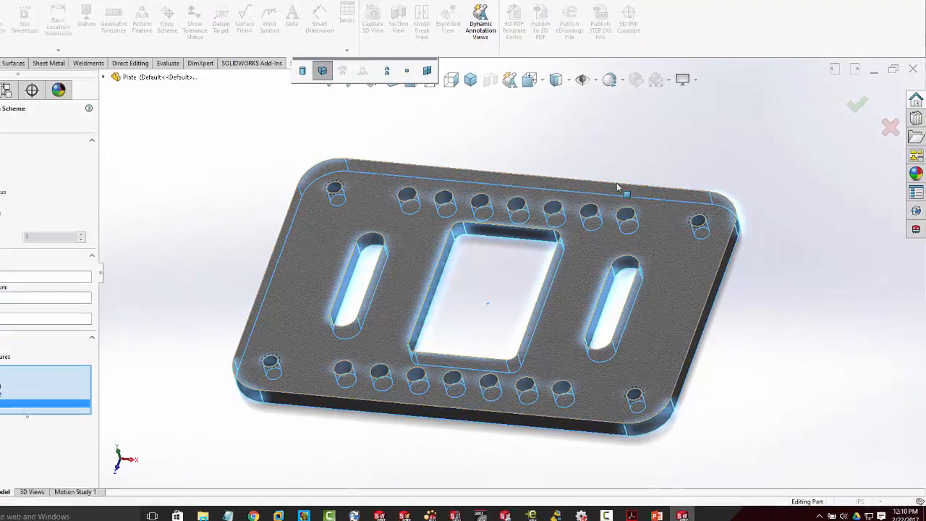
Complete the auto dimension scheme and colour the plate's faces by tolerance status
middle_drag(642, 209, 541, 282)
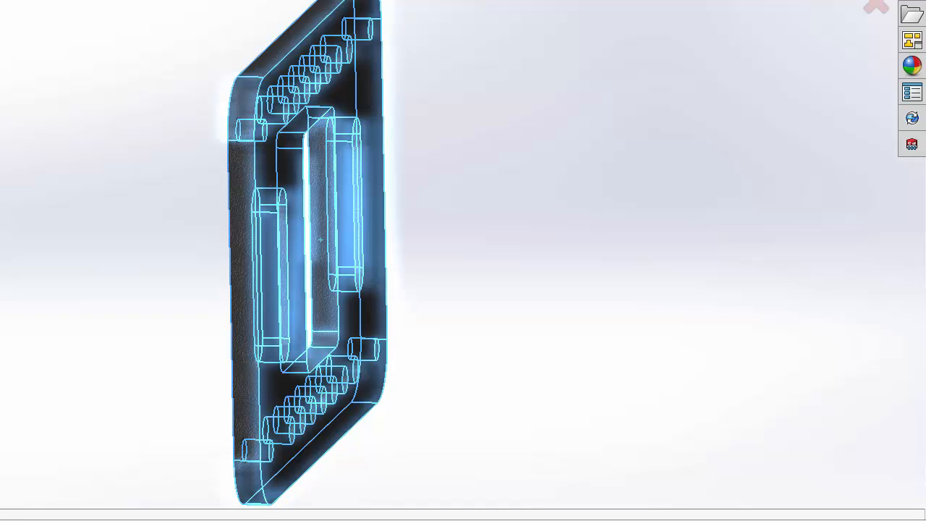
middle_drag(138, 120, 204, 233)
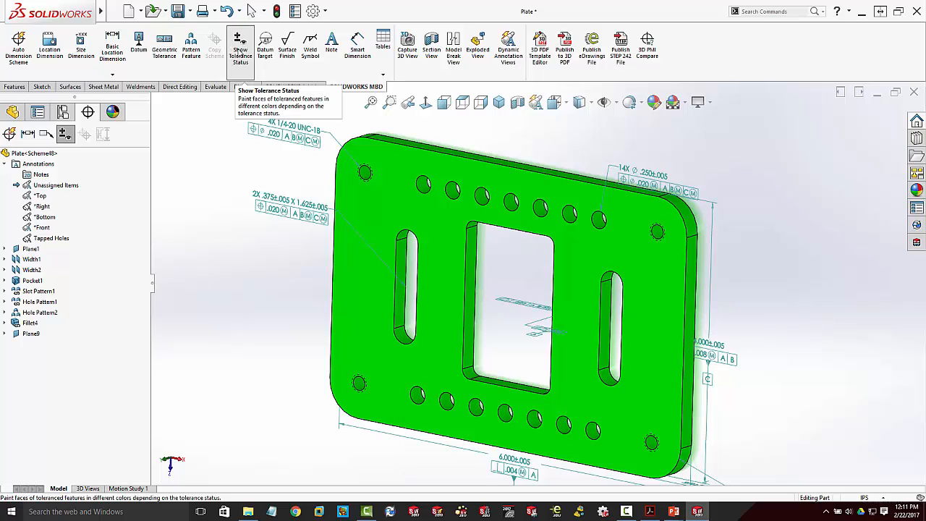
click(241, 54)
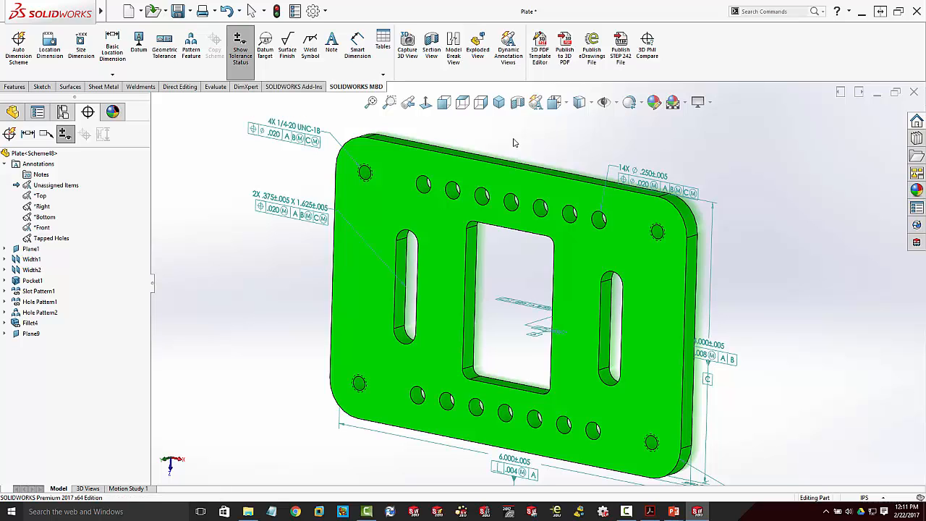
In the top view, move the 4.000 dimension farther out beside the plate and the 6.000 dimension above the plate
click(463, 102)
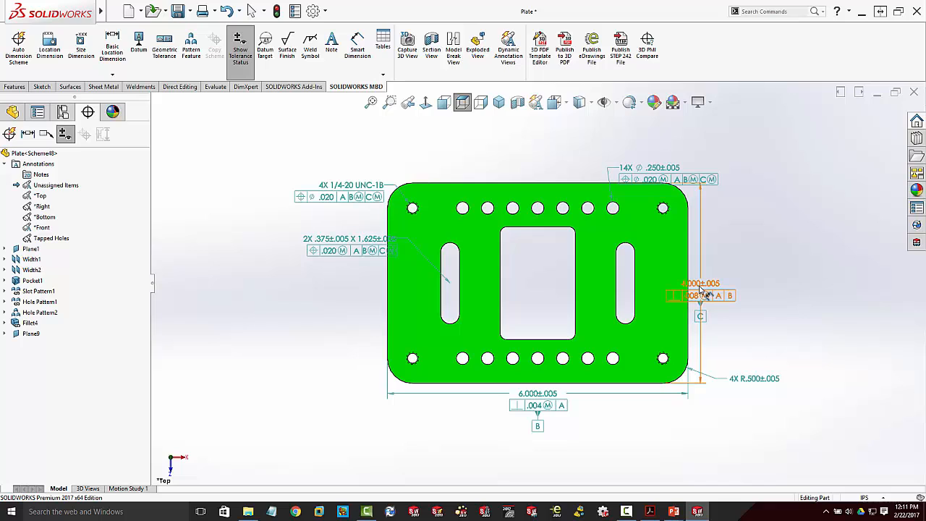
drag(704, 291, 810, 293)
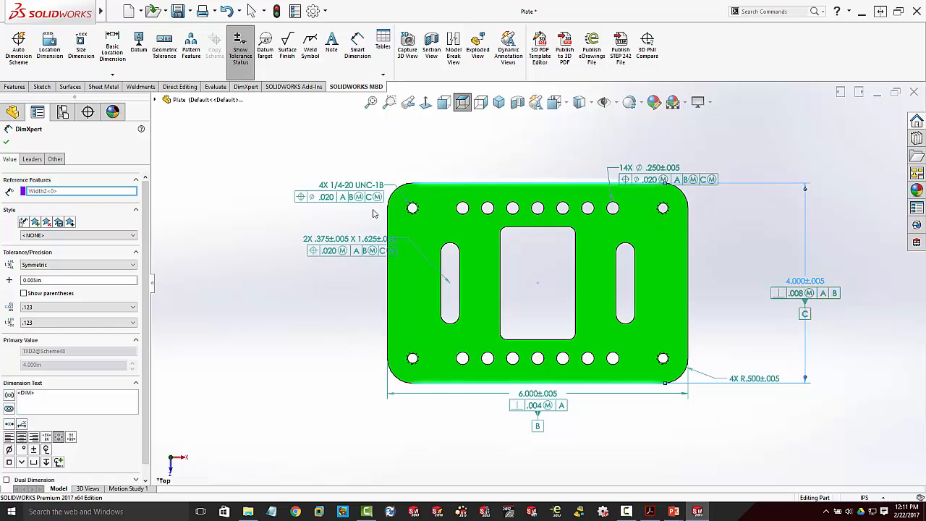
drag(537, 398, 541, 131)
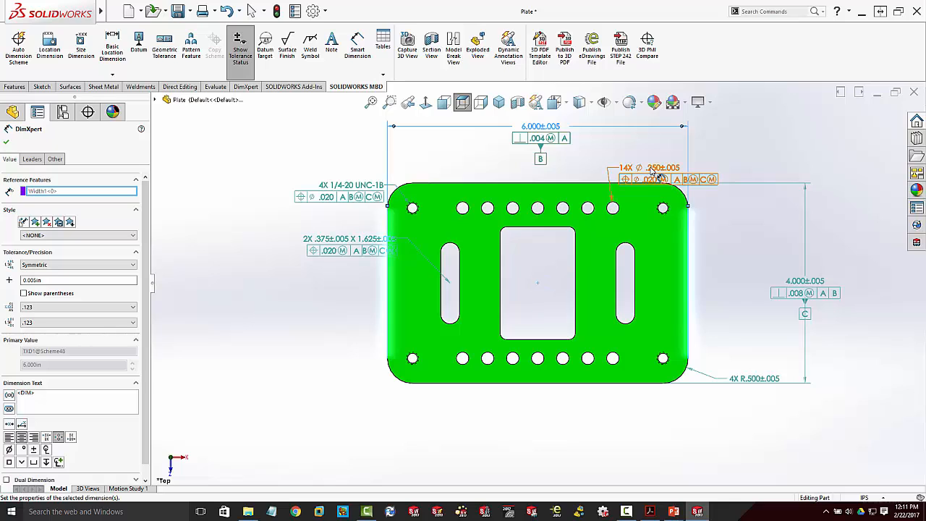
Reattach the 14X hole callout's leader to the last hole of the lower row and place the callout below the plate
drag(653, 172, 742, 144)
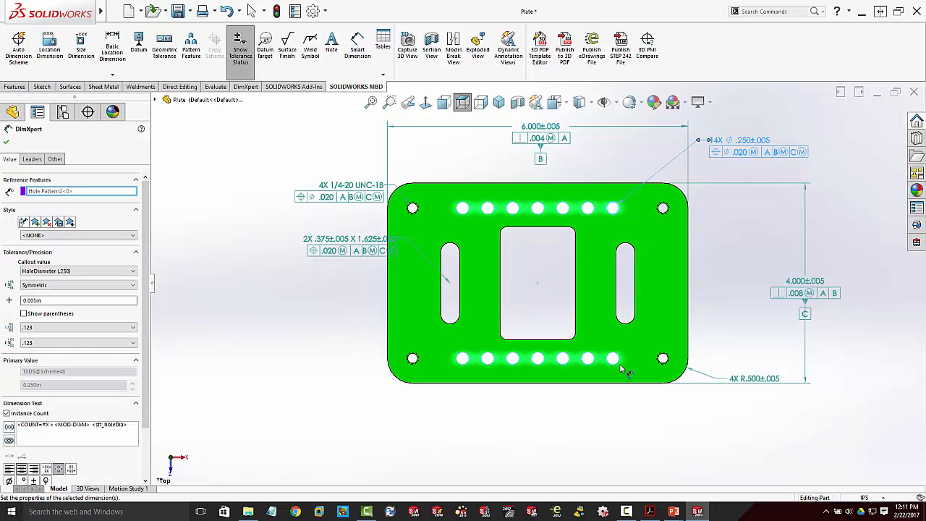
drag(617, 364, 617, 363)
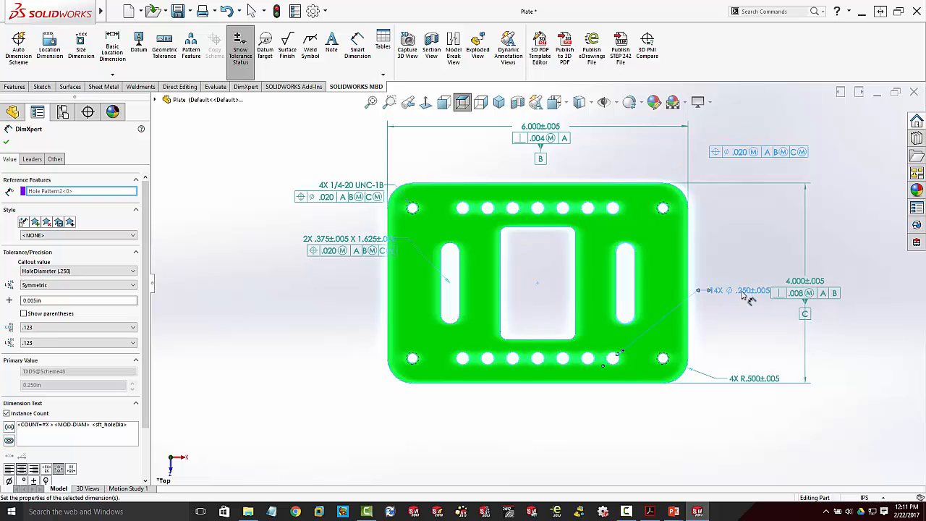
drag(745, 290, 746, 411)
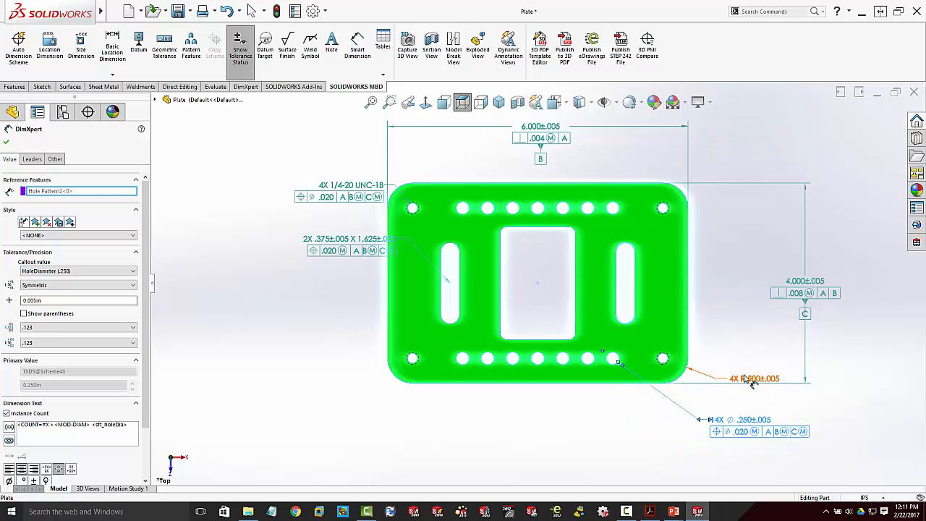
Reattach the 4X corner radius callout to the plate's upper-right corner and place the callout above and outside it
drag(747, 376, 747, 397)
click(748, 398)
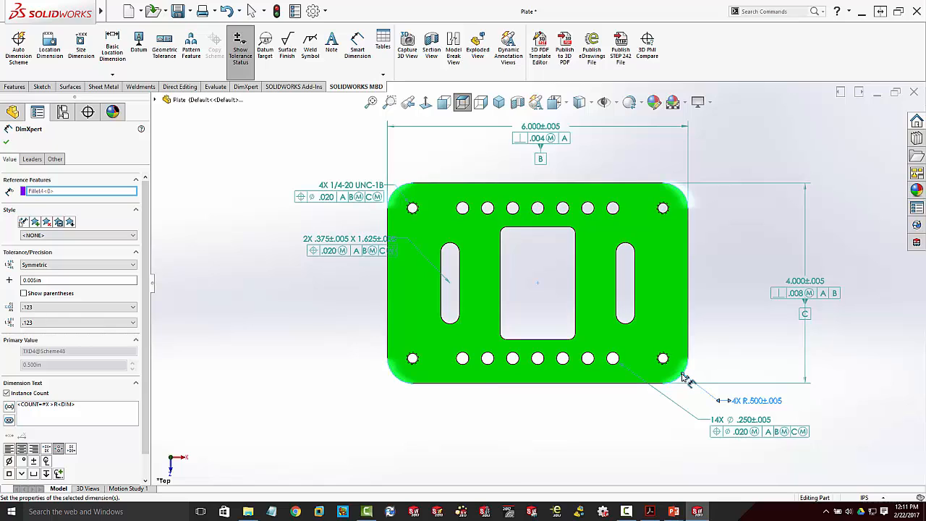
drag(683, 196, 683, 196)
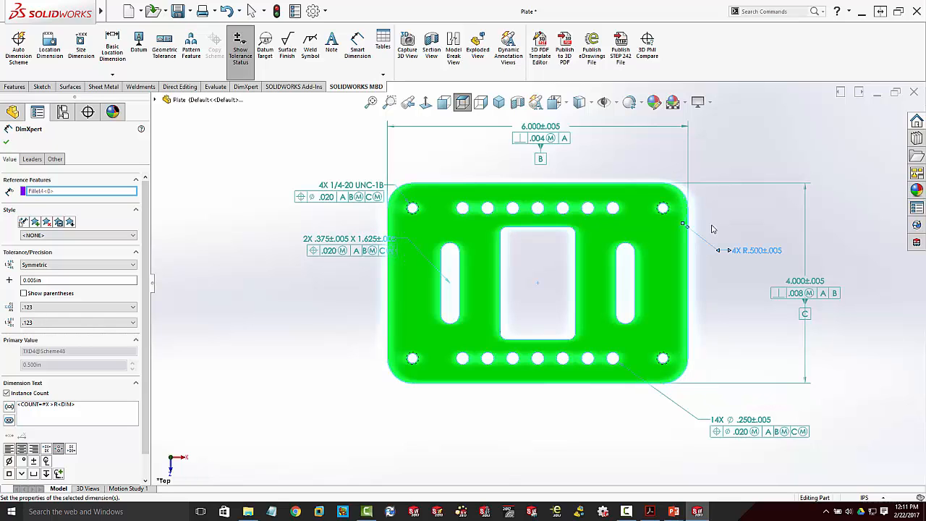
drag(749, 253, 745, 167)
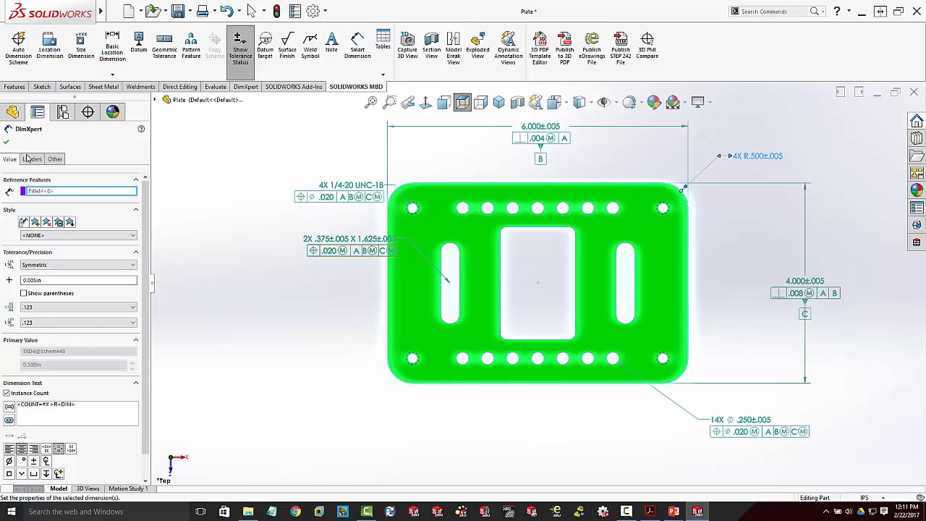
Move the slot and 1/4-20 tapped hole callouts clear of the plate's left edge, and bring the 14X hole callout closer to its holes
drag(376, 243, 308, 250)
drag(339, 201, 273, 180)
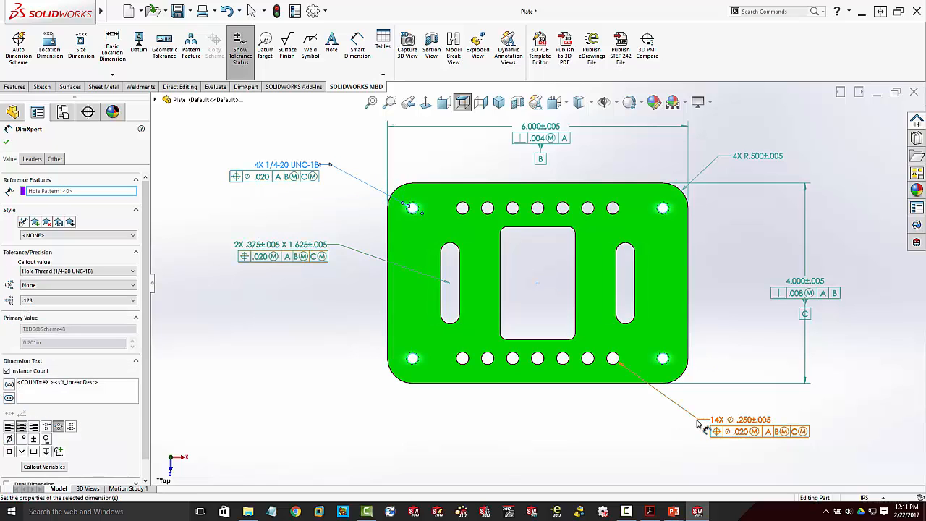
drag(745, 419, 705, 407)
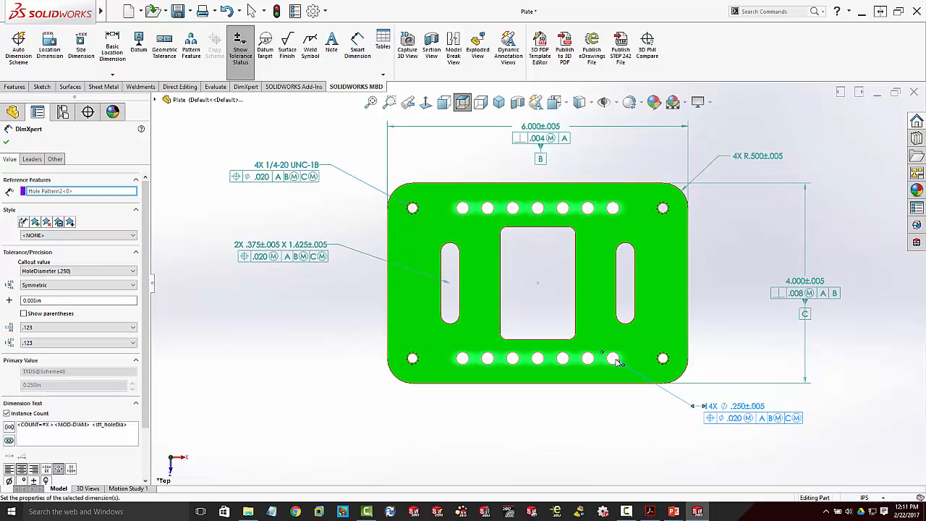
click(559, 435)
middle_drag(559, 434, 554, 293)
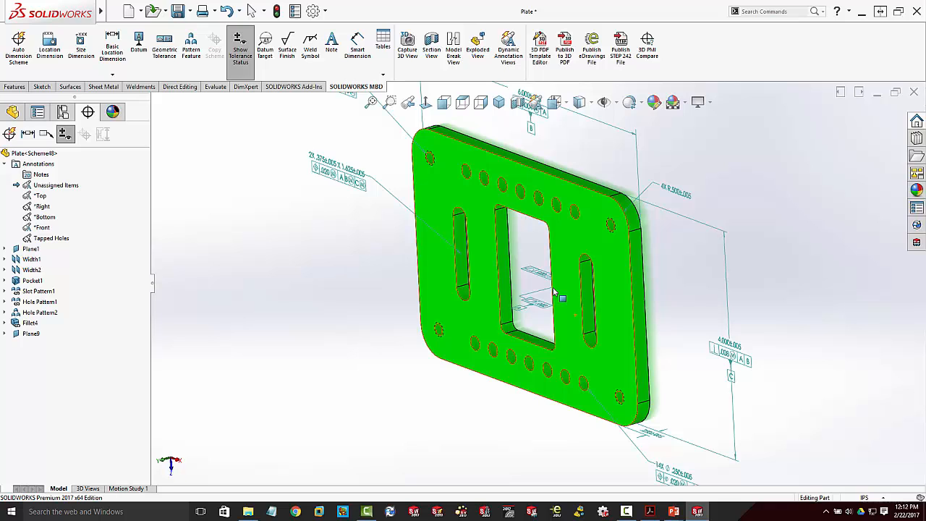
click(461, 103)
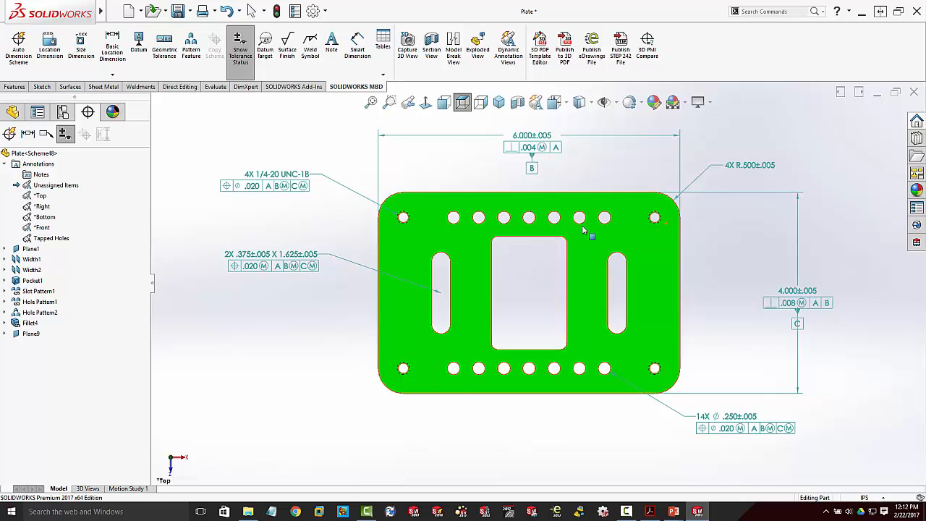
drag(717, 417, 701, 422)
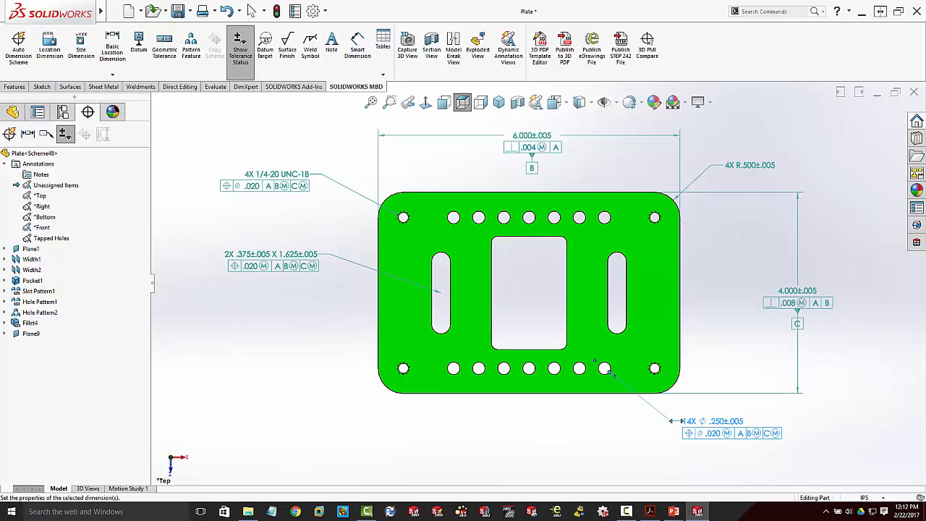
click(6, 142)
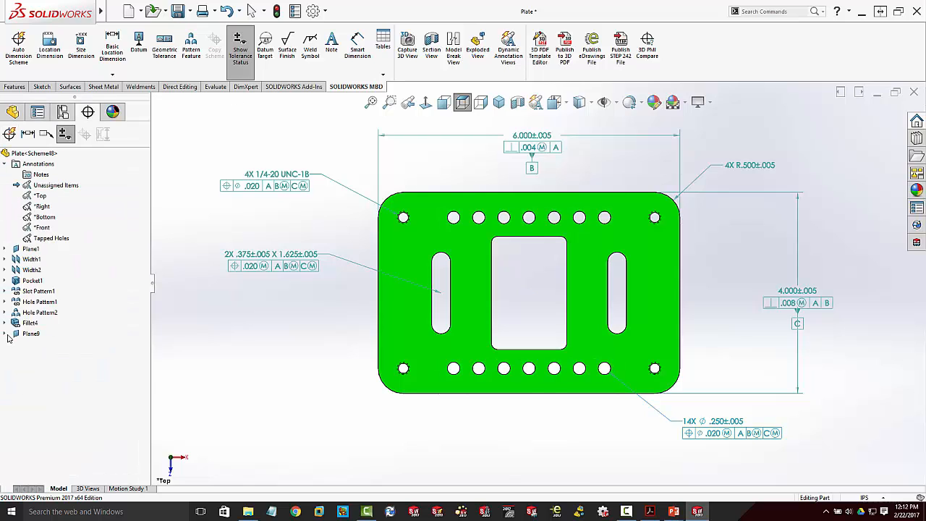
Examine the position tolerance of the tapped hole pattern and its option for recreating basic dimensions
click(5, 303)
click(44, 354)
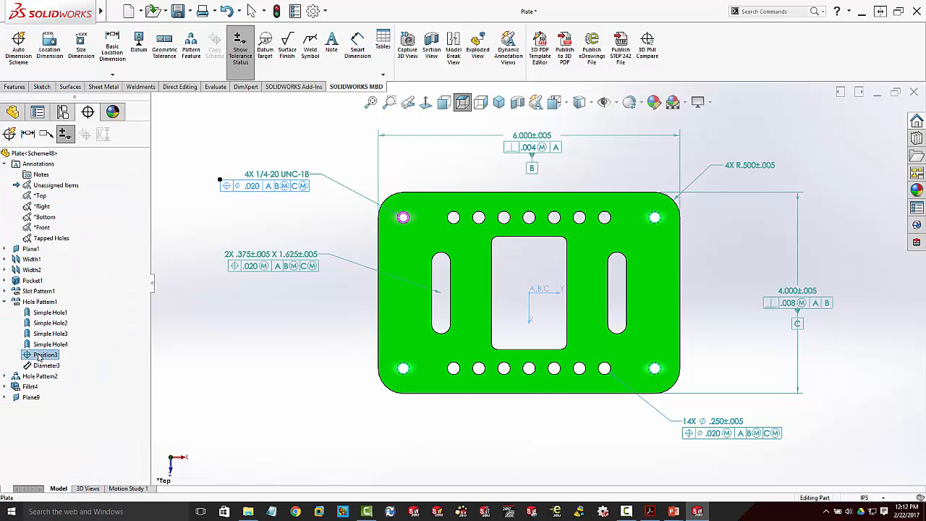
right_click(39, 357)
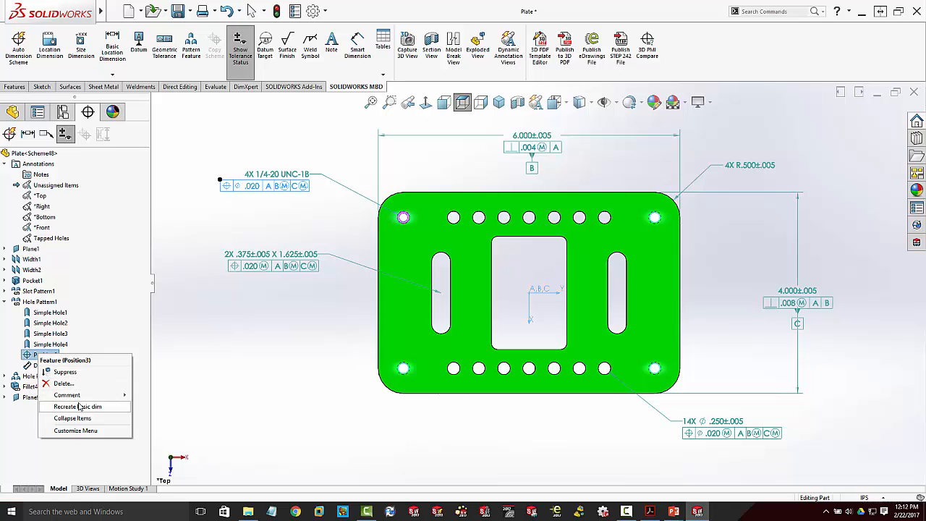
click(304, 354)
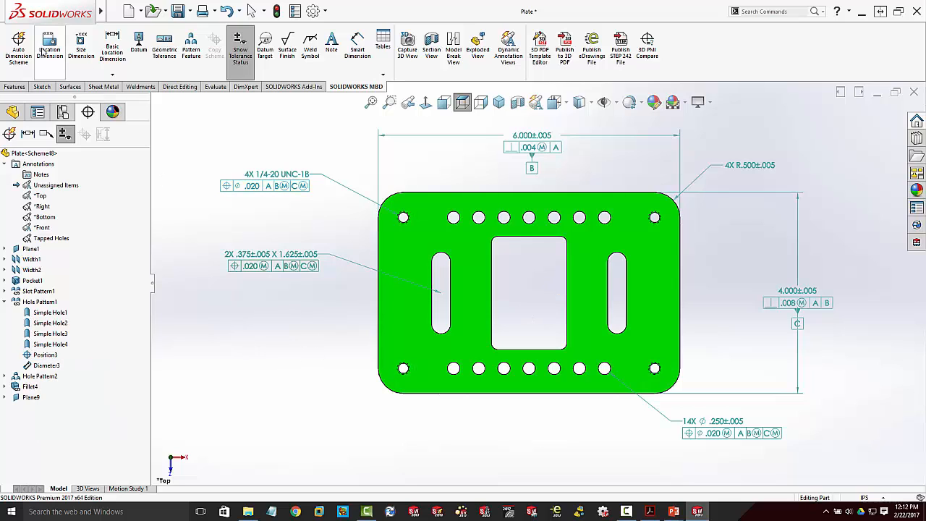
Add a basic location dimension between the two upper corner holes and place it above the plate
click(113, 54)
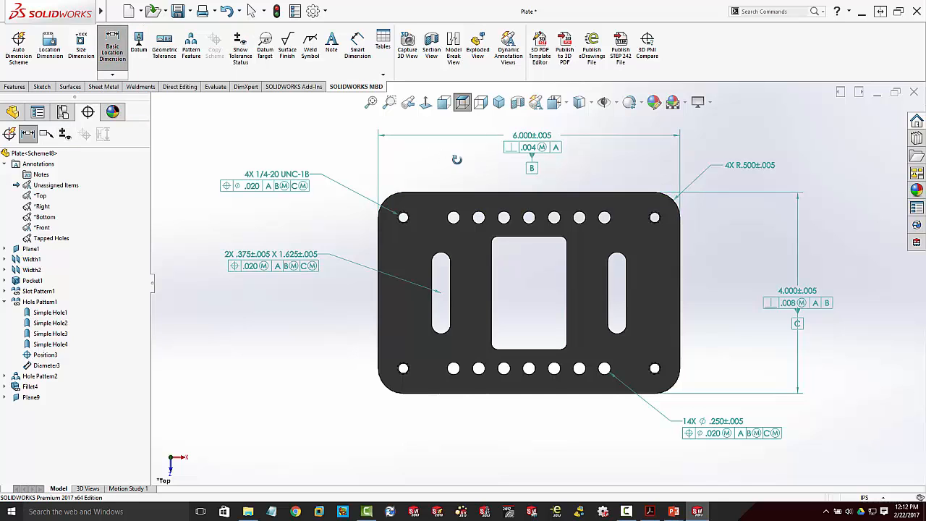
middle_drag(451, 155, 427, 217)
scroll(427, 221, up, 5)
click(429, 219)
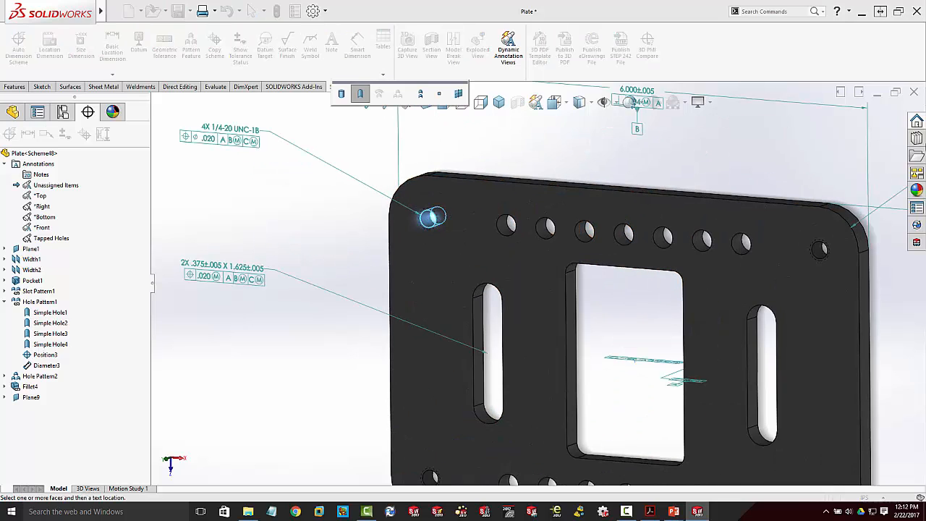
click(824, 251)
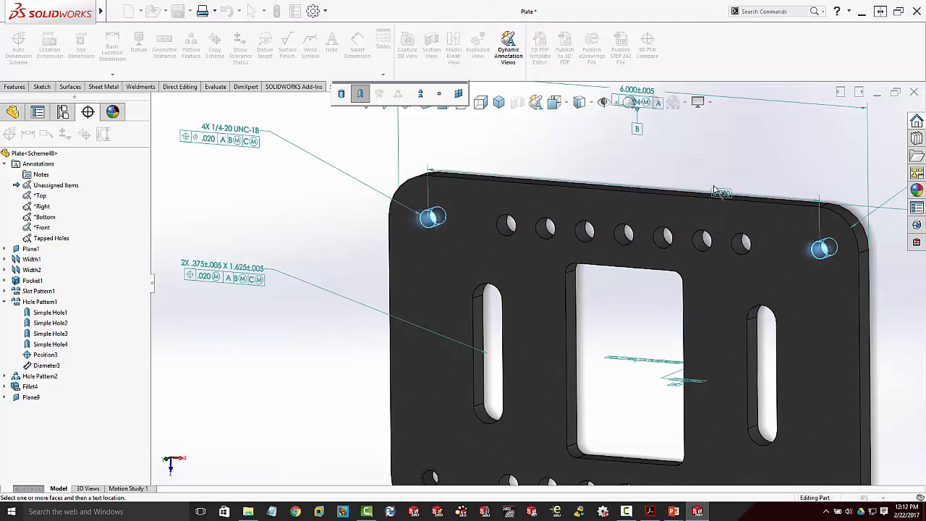
click(665, 155)
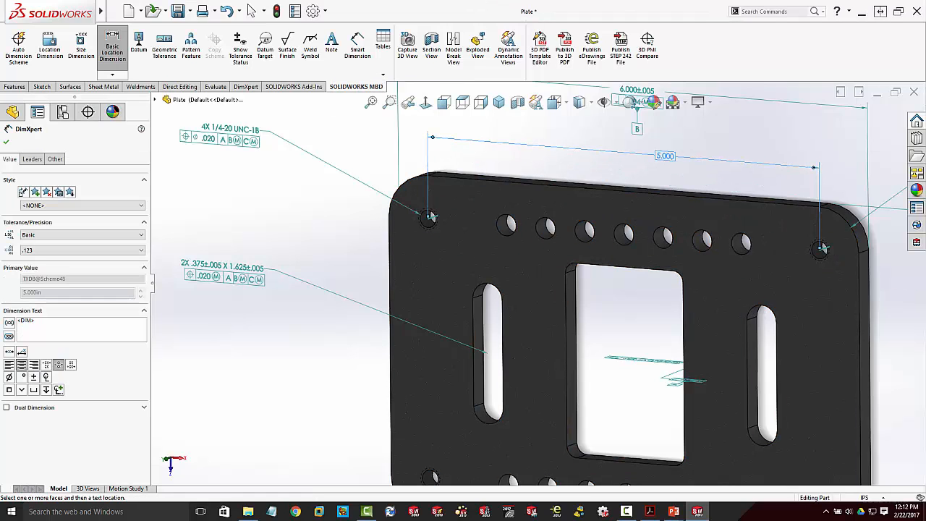
Add a basic location dimension between the two right-hand corner holes and place it beside the plate
scroll(732, 296, up, 5)
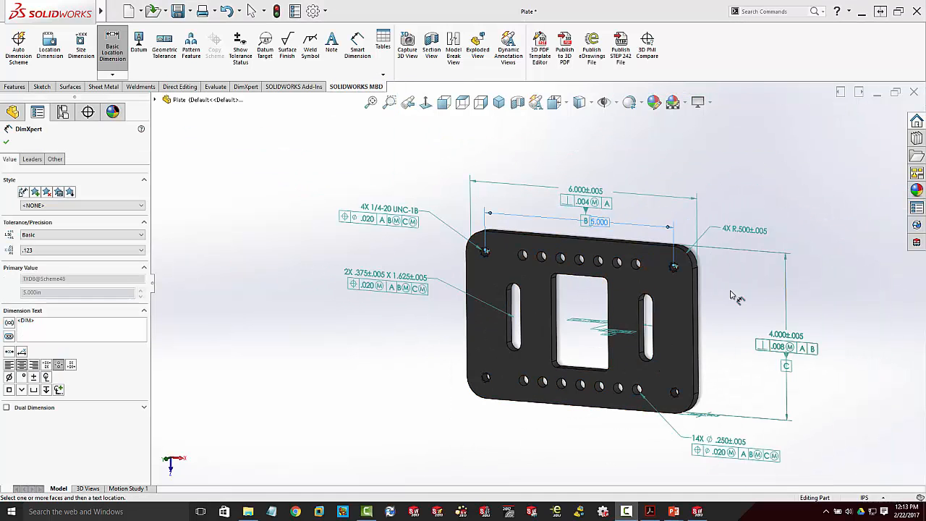
scroll(732, 296, down, 2)
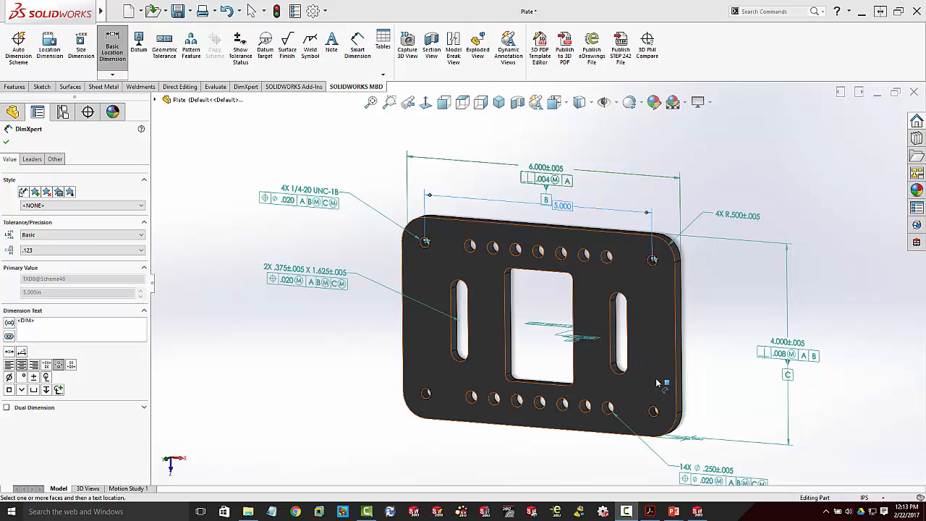
scroll(657, 383, down, 3)
click(643, 414)
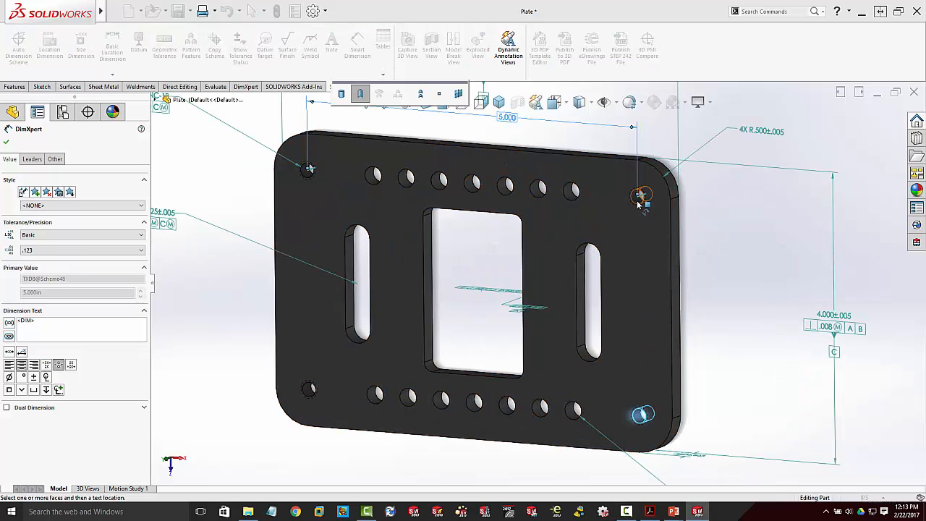
click(640, 198)
click(752, 307)
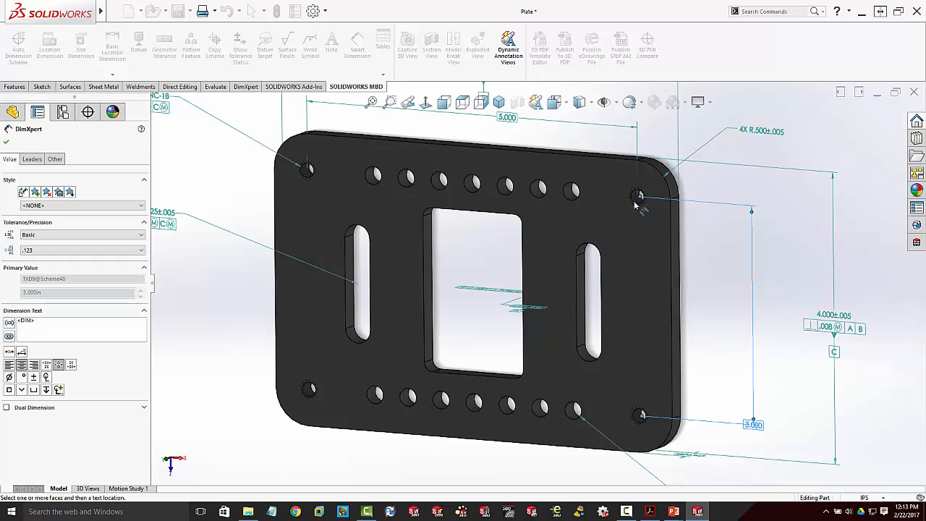
In the top view, centre the vertical basic dimension's text along its line and raise the 6.000 width dimension above the other dimensions
key(ctrl+5)
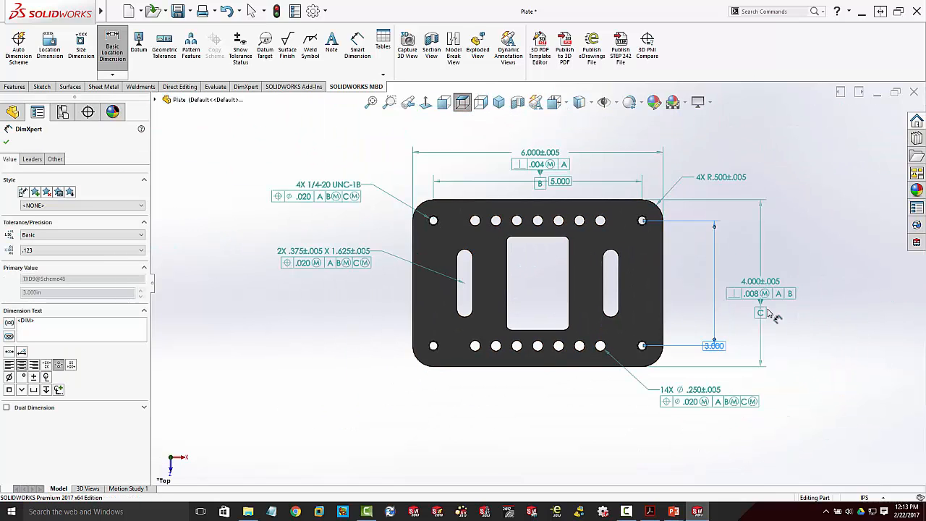
drag(718, 345, 705, 278)
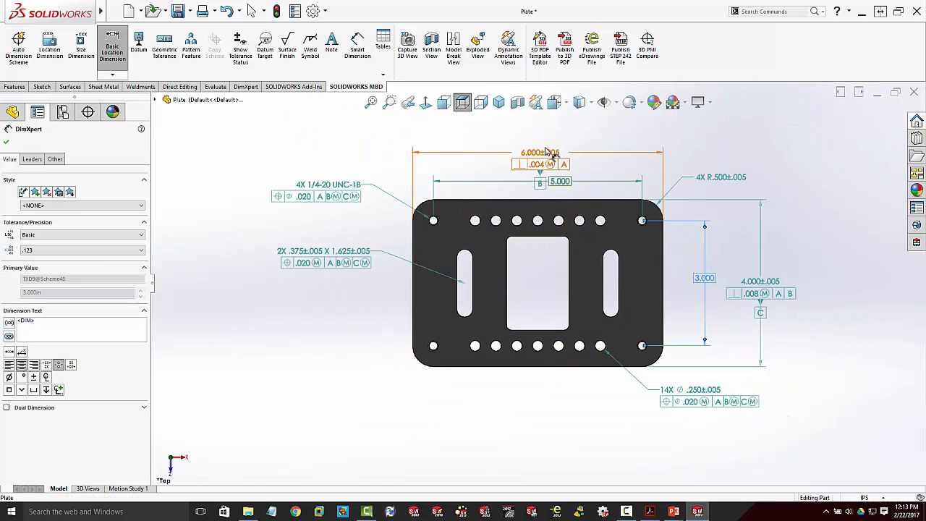
drag(548, 149, 547, 131)
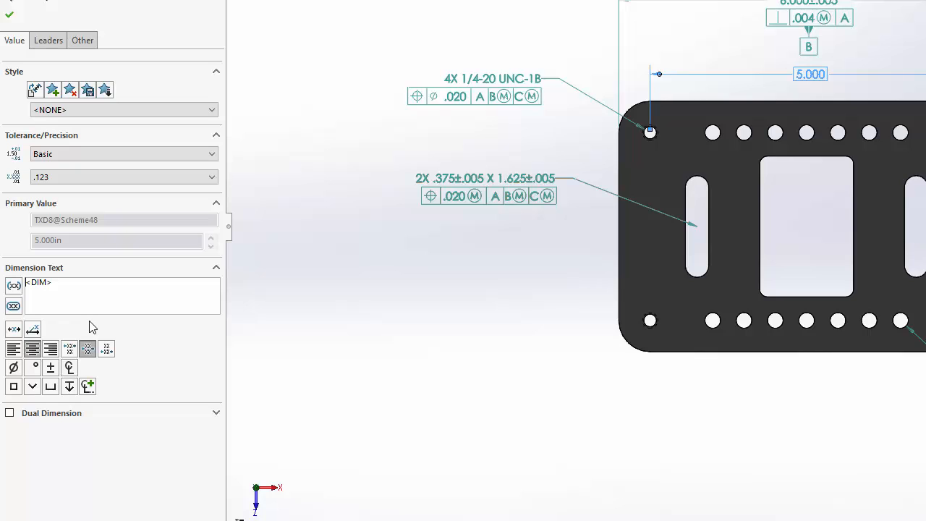
Prefix the horizontal 5.000 basic dimension's text with the instance count 4X
text($)
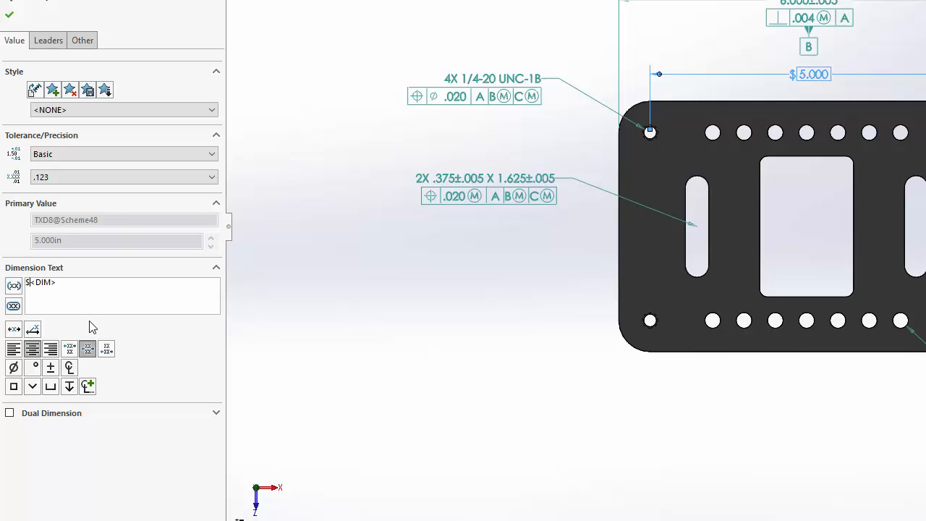
text(X)
key(BackSpace)
text(4X)
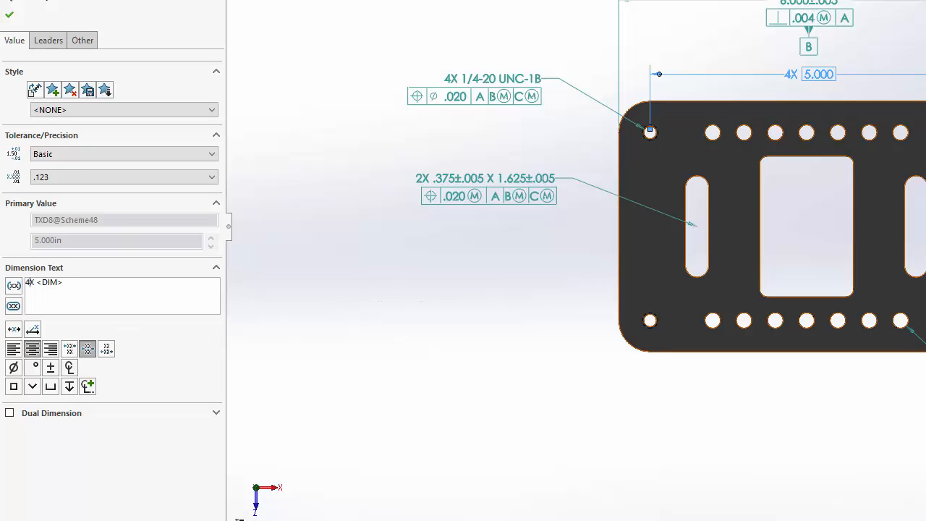
Prefix the vertical 3.000 basic dimension's text with 4X and finish editing it
click(925, 227)
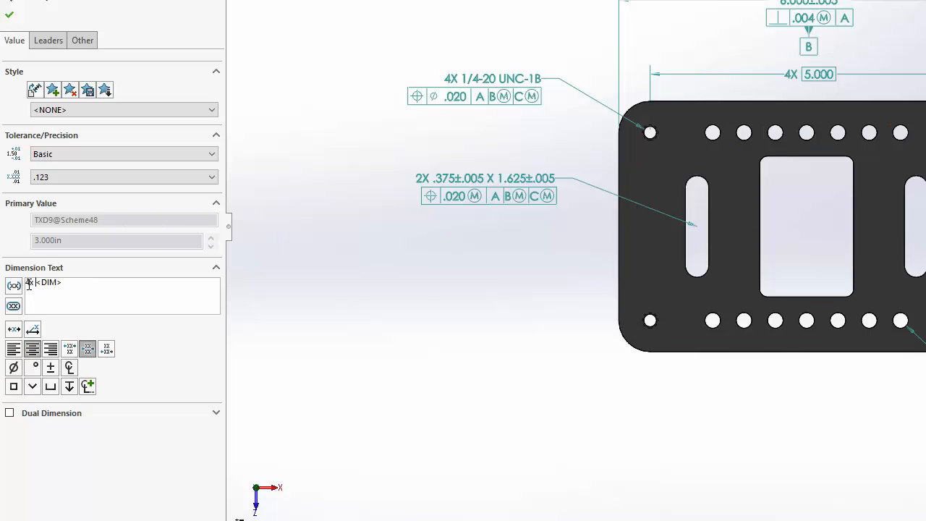
click(29, 284)
text(4X)
click(925, 73)
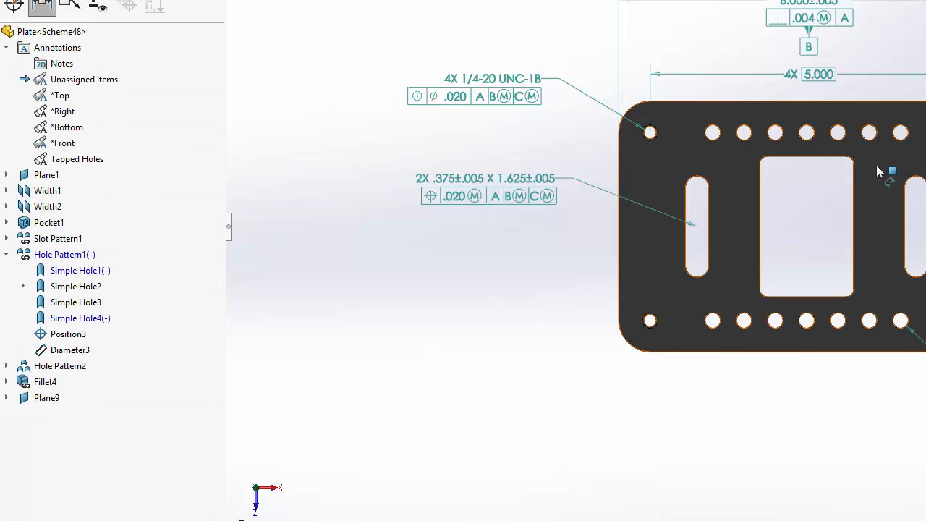
Switch to the presentation window showing the Define PMI slide
key(super+Tab)
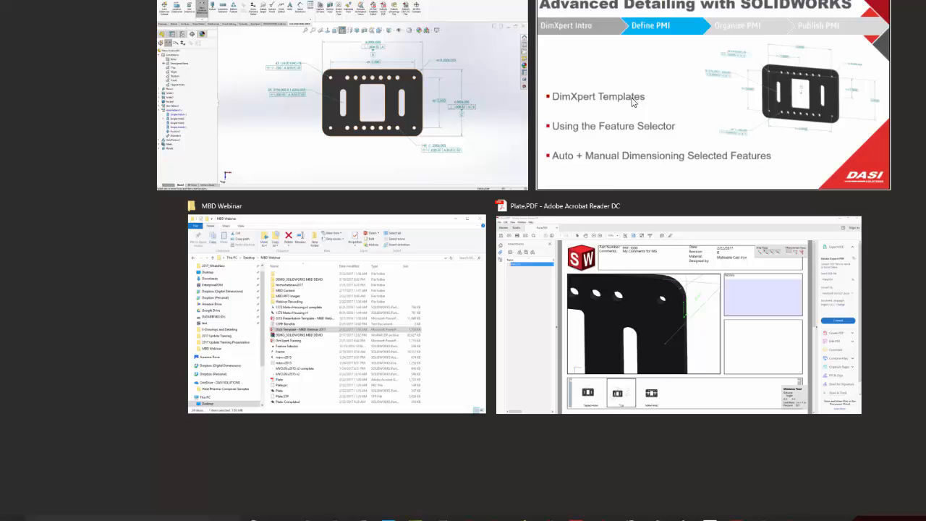
click(839, 24)
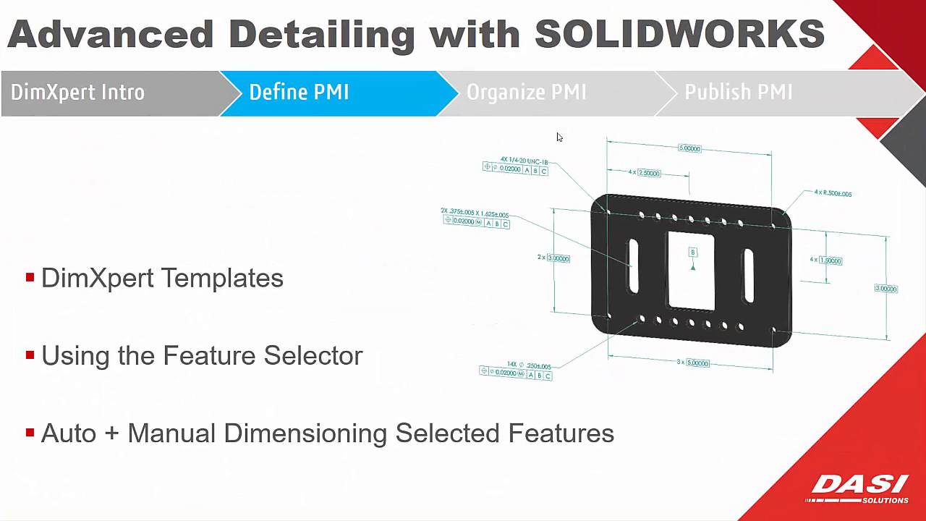
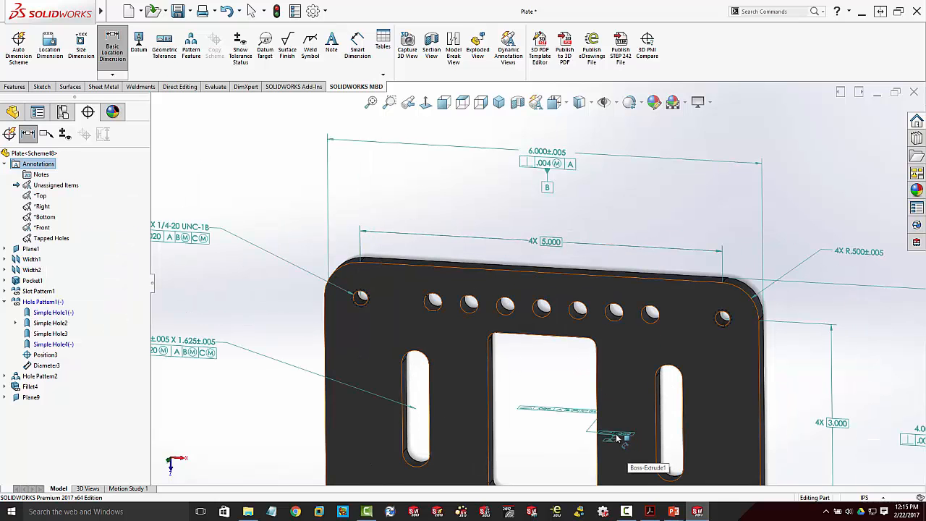
Exit the Basic Location Dimension command and reassign the .002 flatness tolerance with datum A to the *Top annotation view
middle_drag(518, 428, 588, 423)
key(Escape)
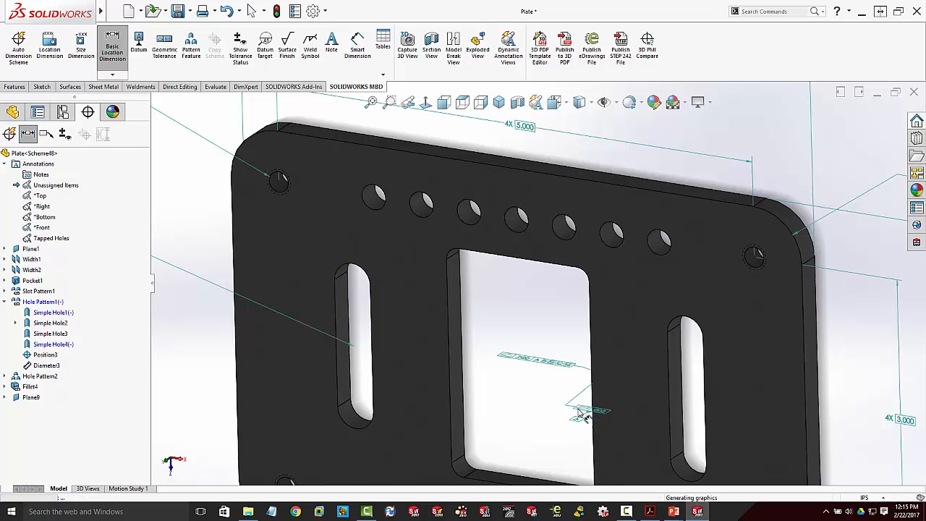
key(Escape)
click(571, 406)
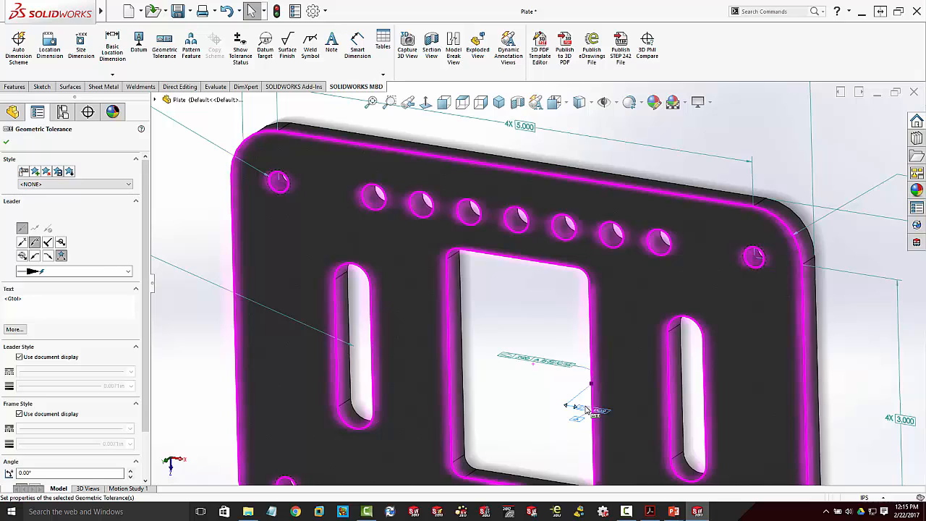
key(space)
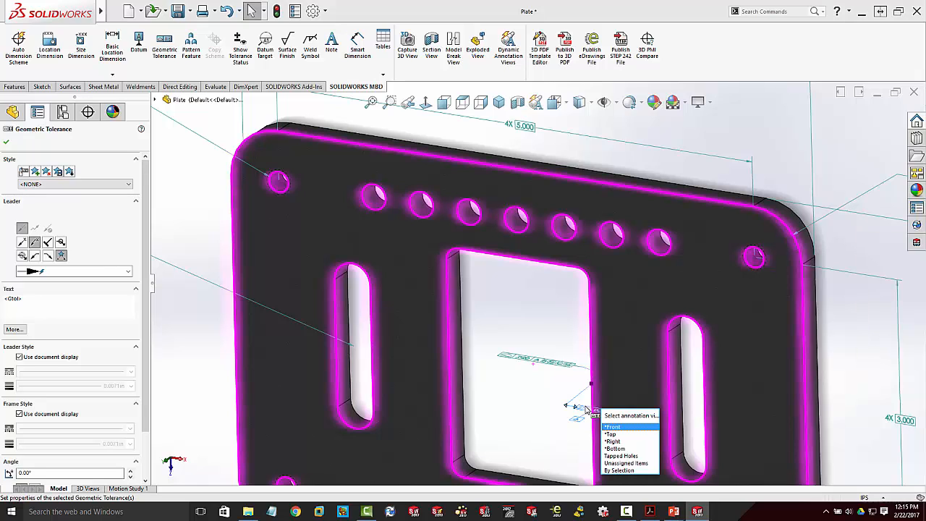
click(615, 434)
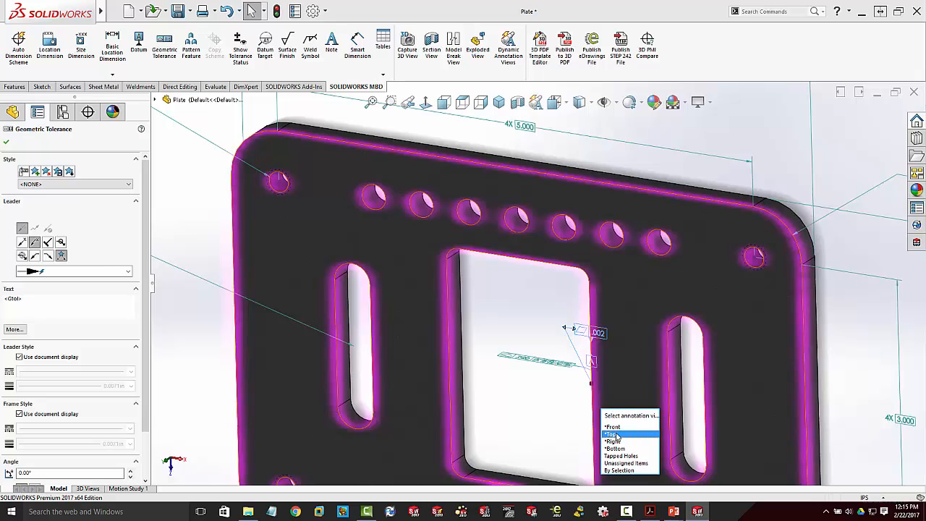
click(615, 435)
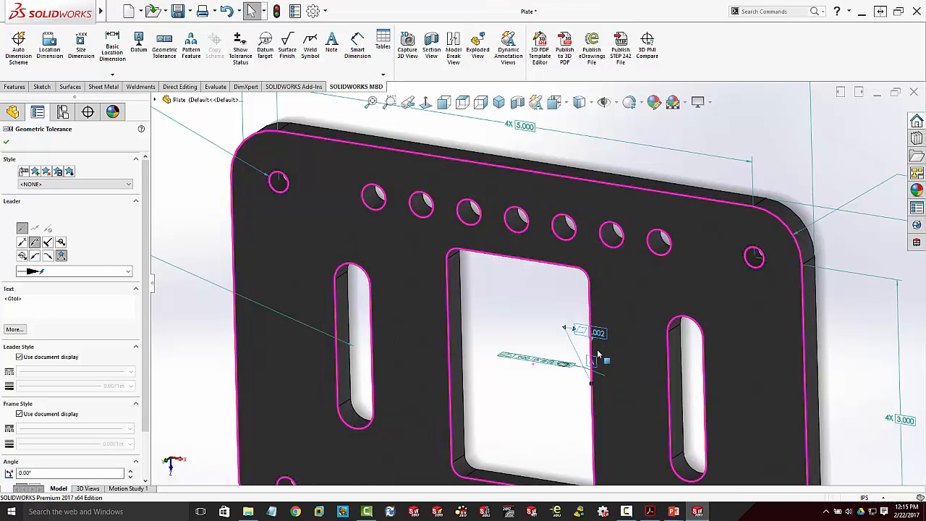
Move the flatness callout outside the plate's right edge and attach its leader to the front face beside the right-hand slot
click(737, 304)
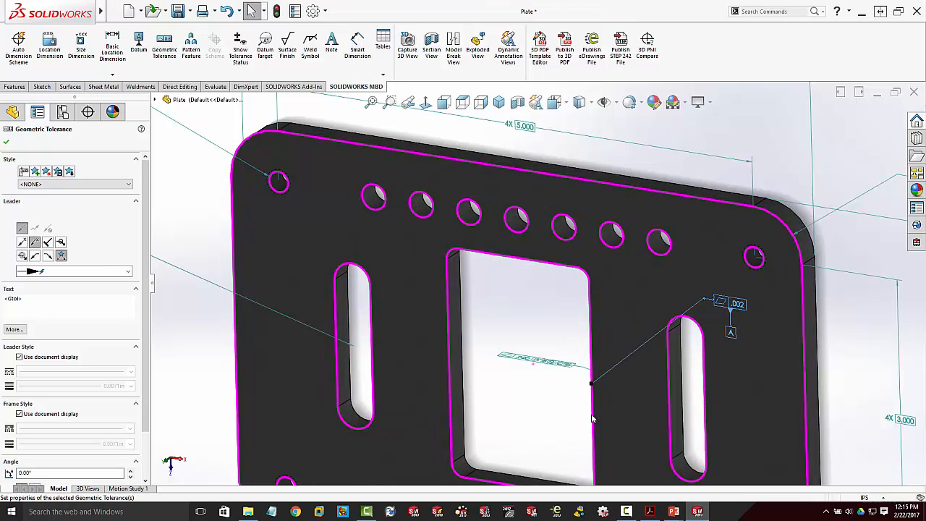
drag(591, 385, 742, 350)
drag(738, 304, 866, 259)
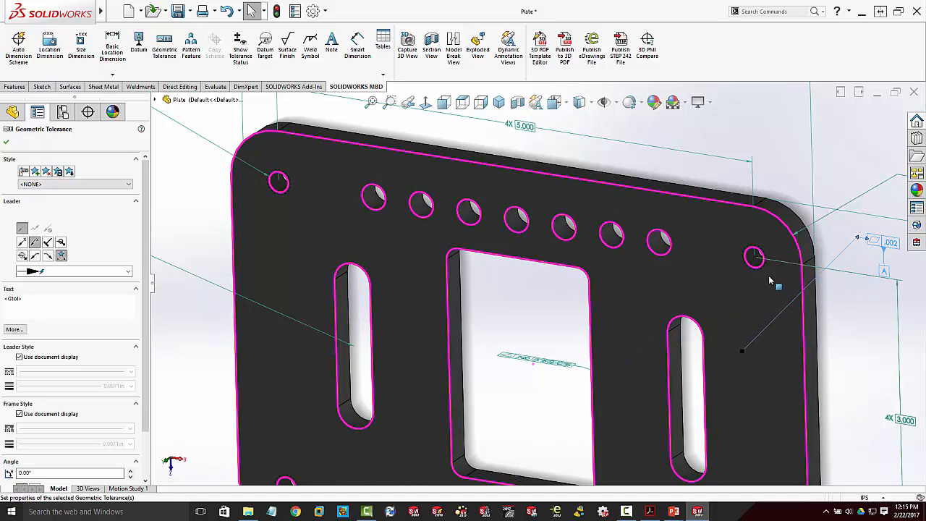
key(f)
click(535, 353)
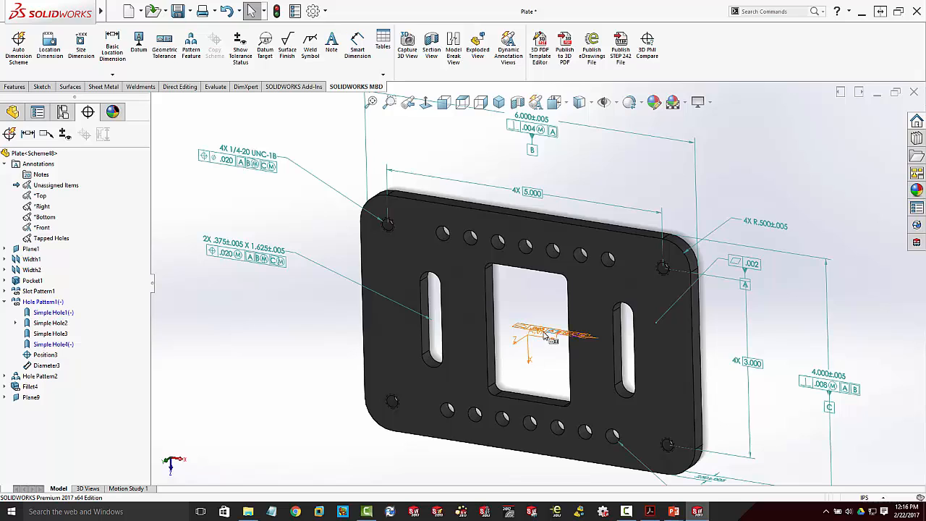
Reassign the pocket's .020 profile tolerance to the *Top annotation view and place it above the plate's upper right corner
click(548, 332)
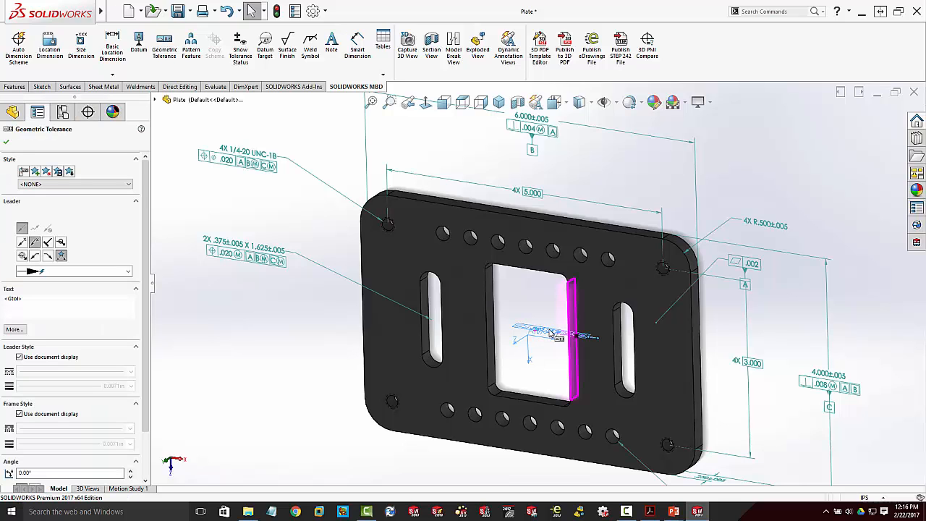
drag(551, 334, 512, 299)
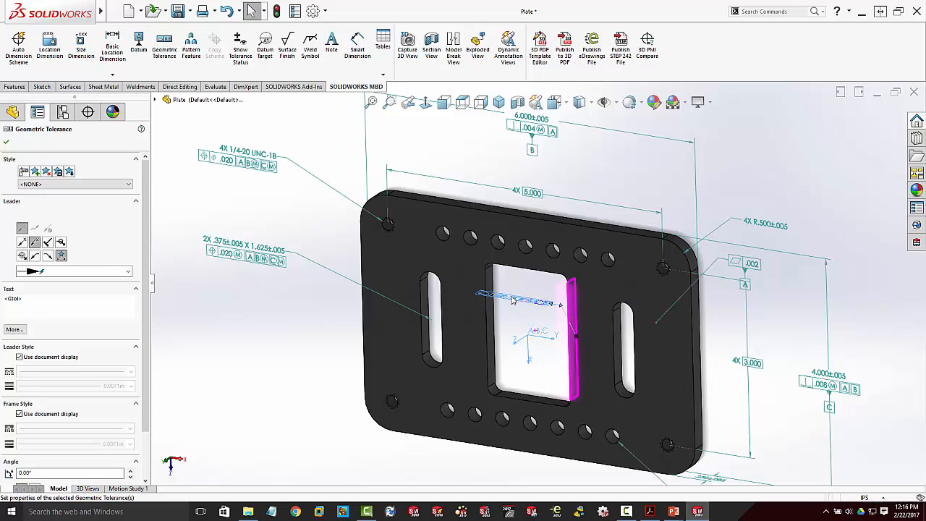
right_click(532, 304)
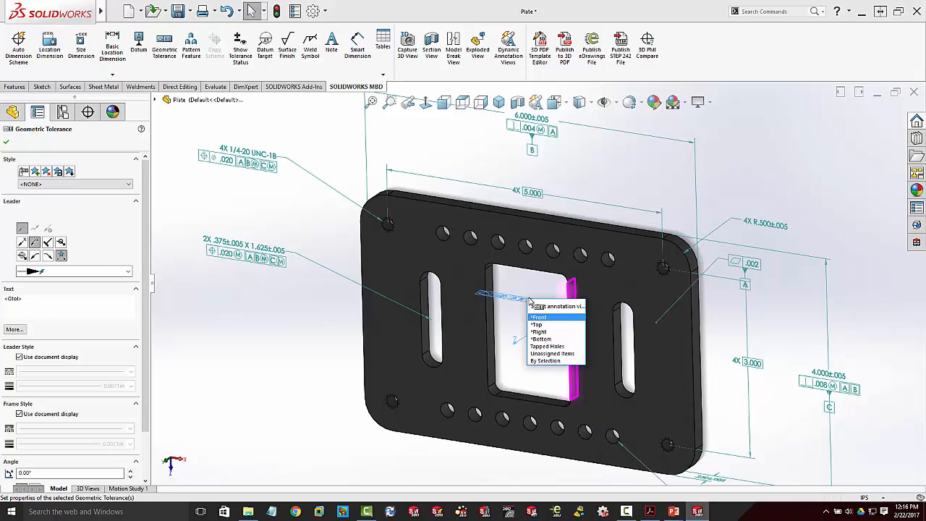
click(538, 330)
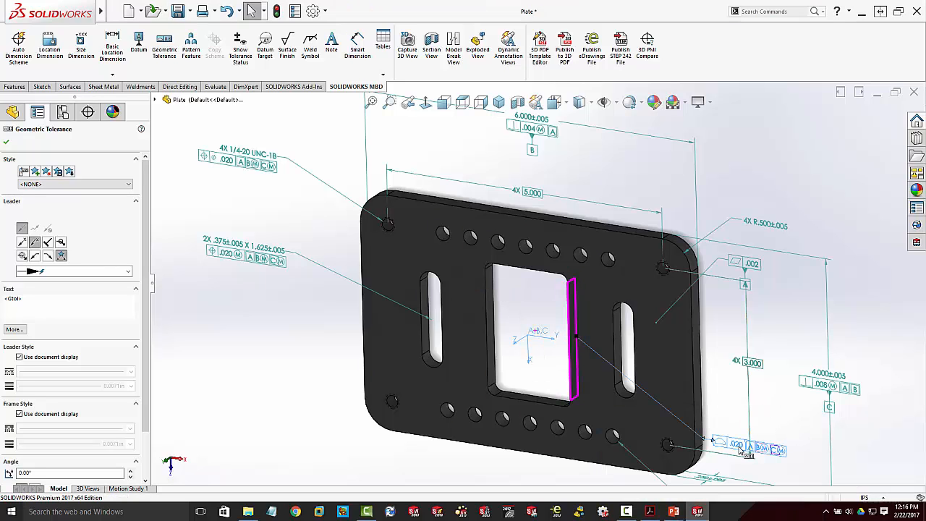
drag(732, 446, 756, 174)
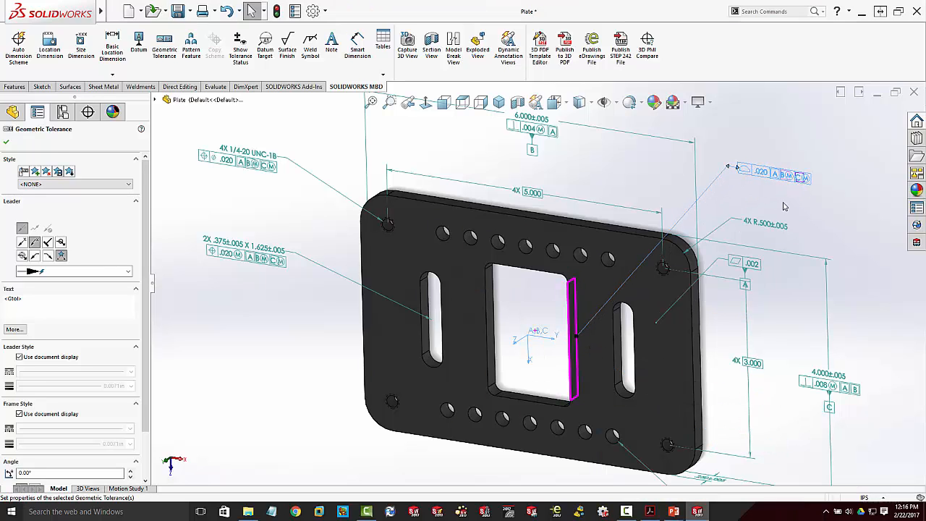
click(783, 207)
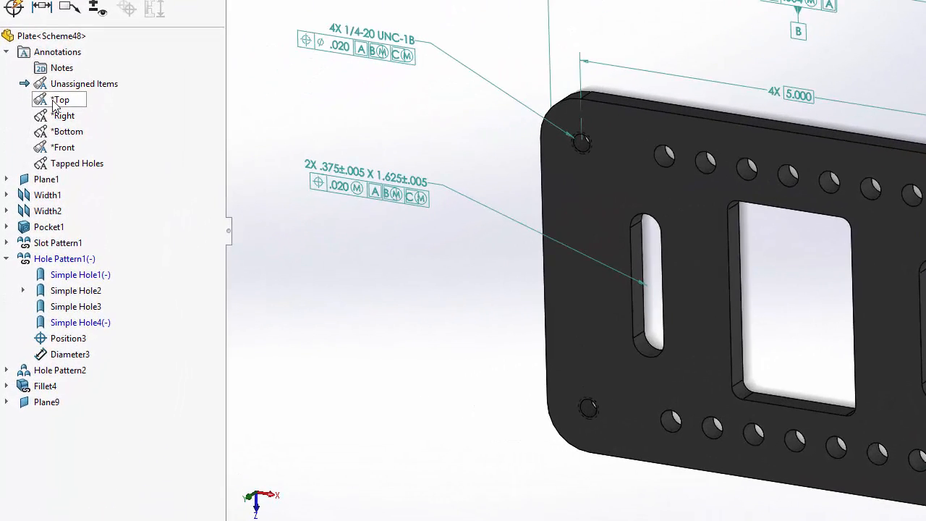
Activate and reorient to the *Top annotation view, and hide the *Front annotation view
right_click(37, 200)
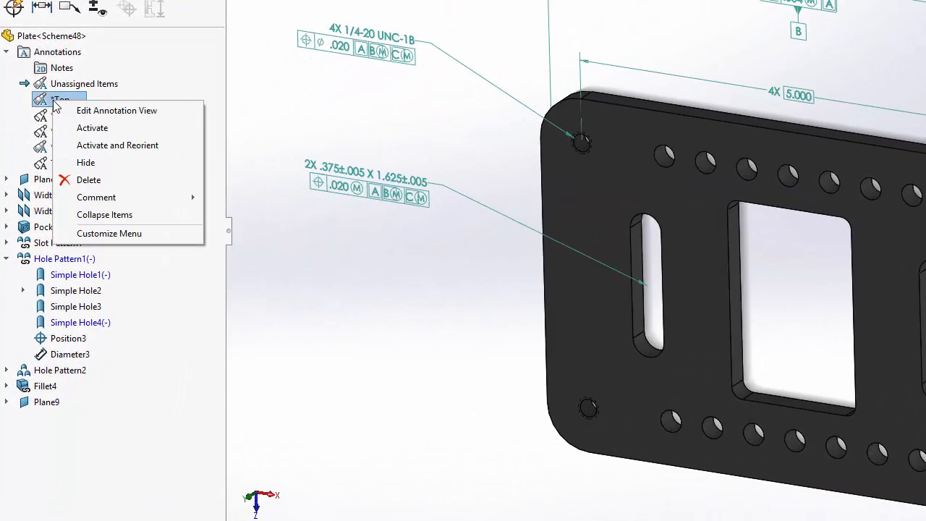
click(91, 145)
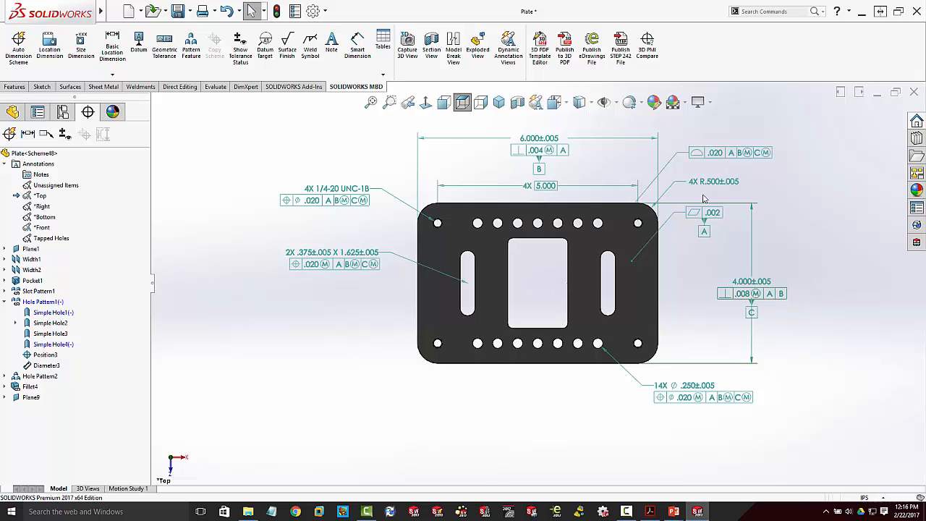
right_click(36, 232)
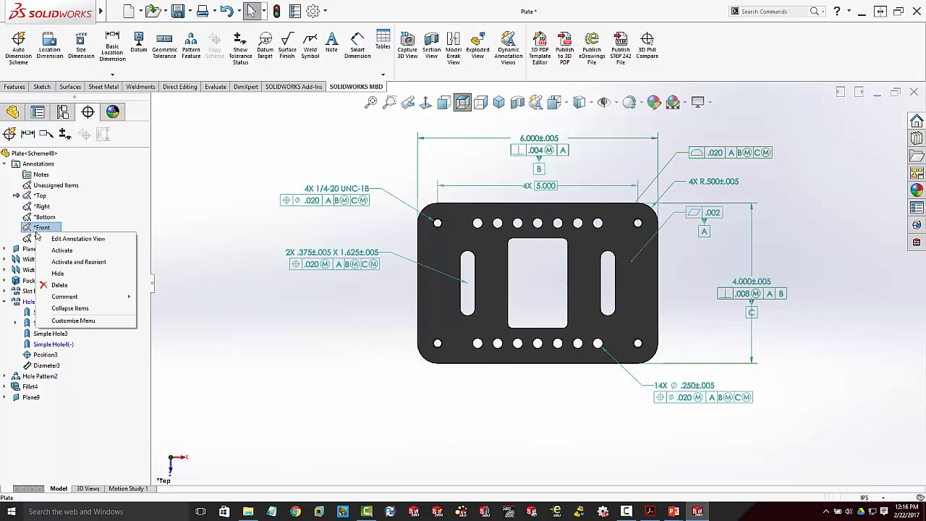
click(58, 273)
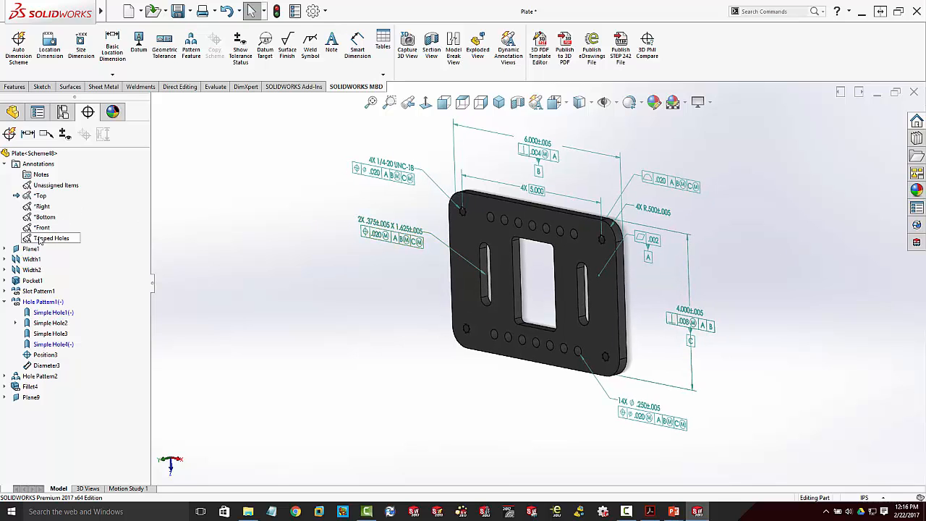
Activate the *Right annotation view and hide the *Top annotation view
double_click(41, 207)
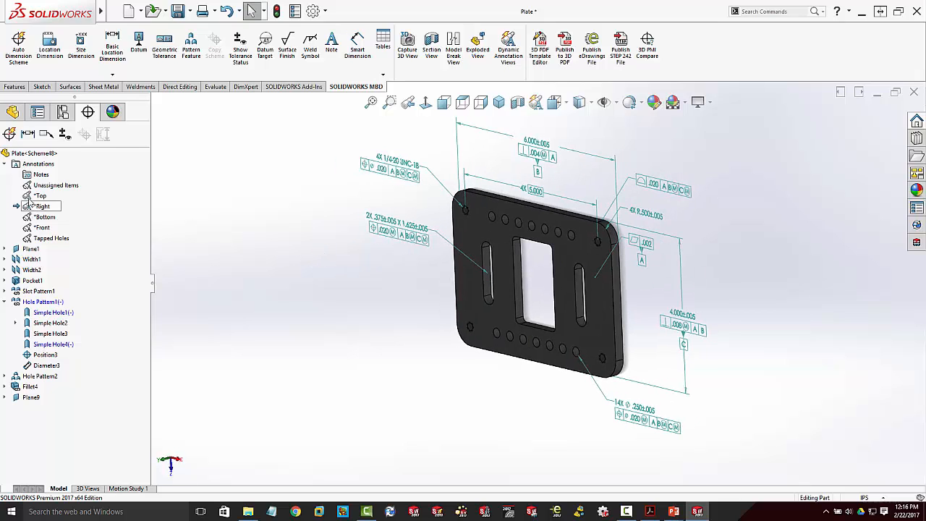
right_click(28, 198)
click(43, 238)
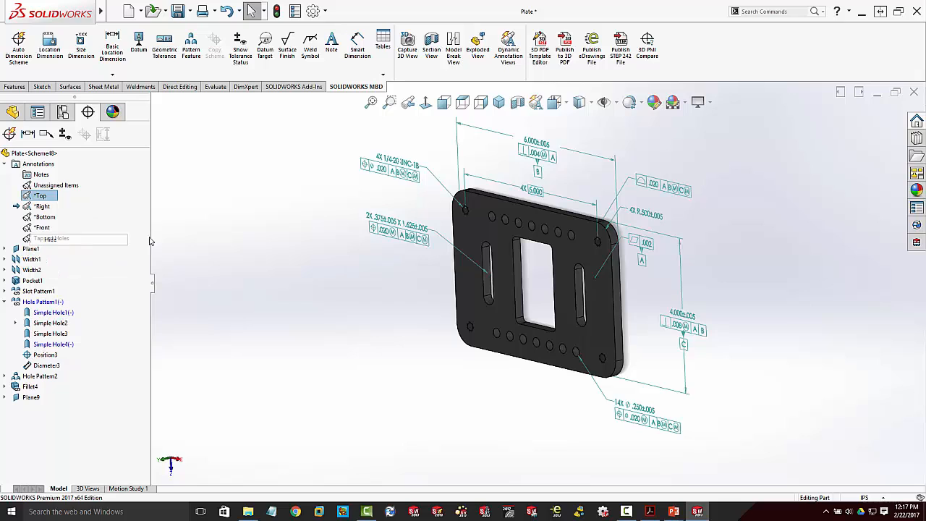
scroll(627, 261, down, 2)
Activate the *Bottom and *Front annotation views in turn to inspect the annotations they hold
double_click(29, 217)
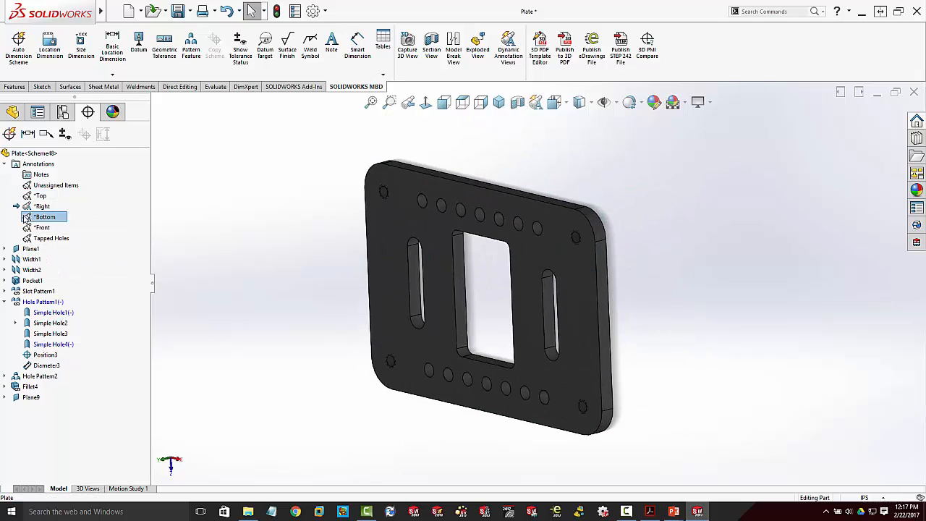
double_click(30, 230)
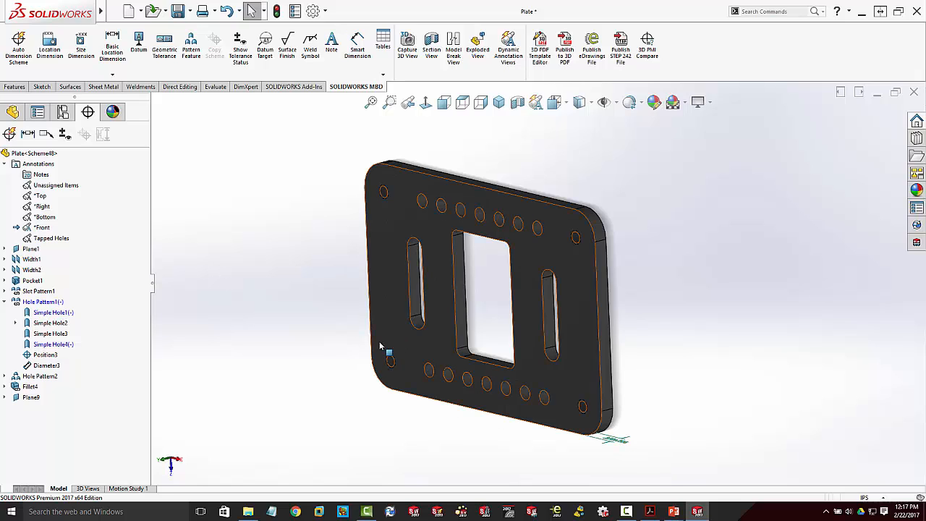
click(46, 217)
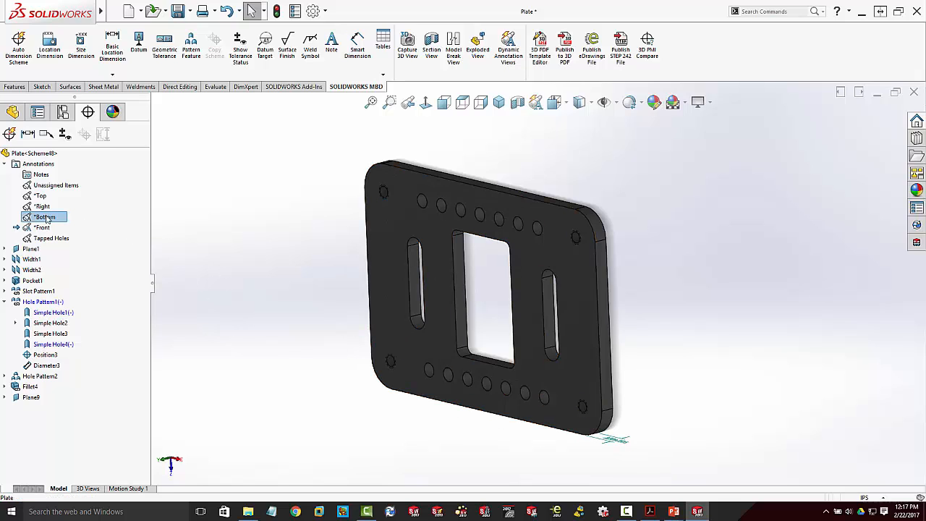
click(42, 207)
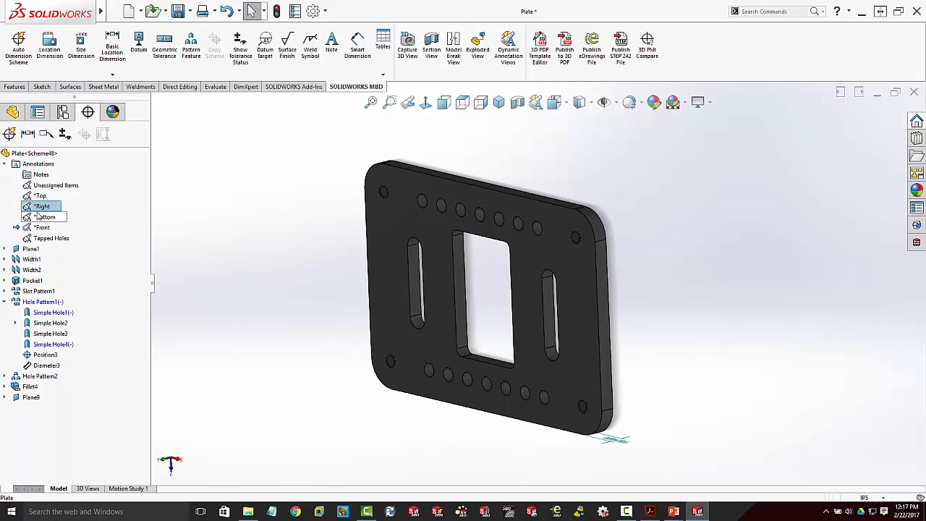
Show the *Top annotation view's annotations on the plate and clear the selection
click(40, 197)
right_click(38, 198)
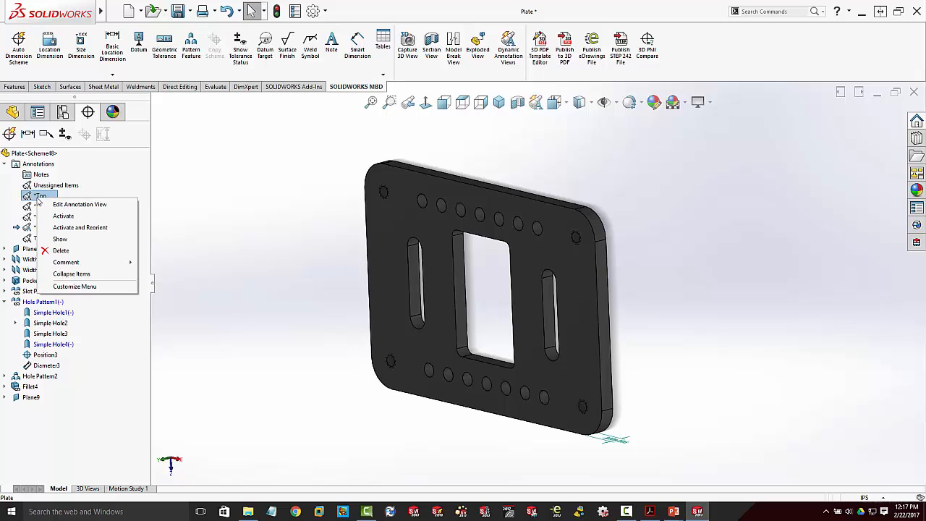
click(64, 241)
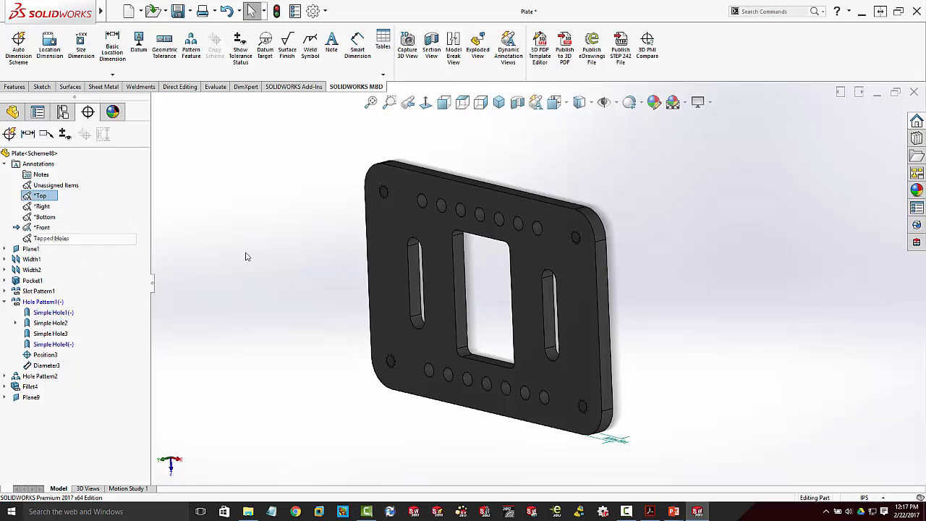
click(246, 257)
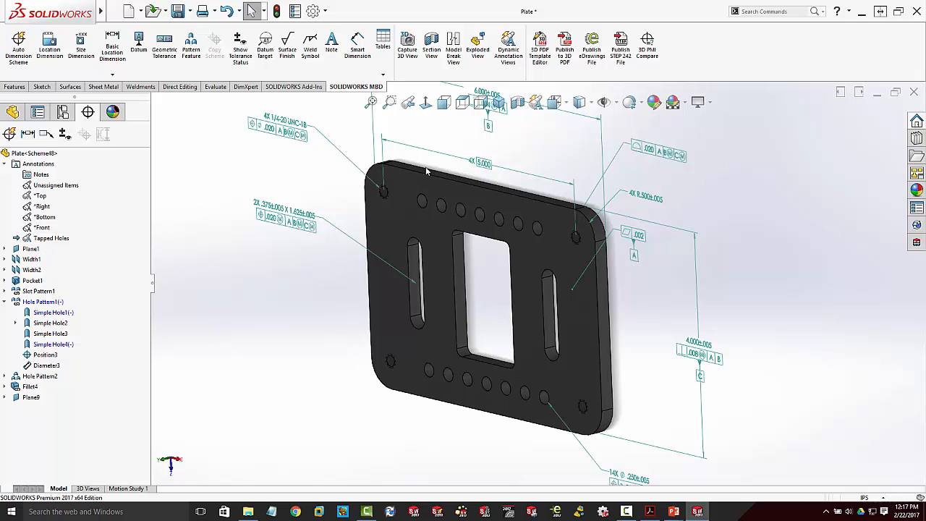
Assign the 4X 5.000 basic dimension to the Tapped Holes annotation view
click(479, 163)
key(grave)
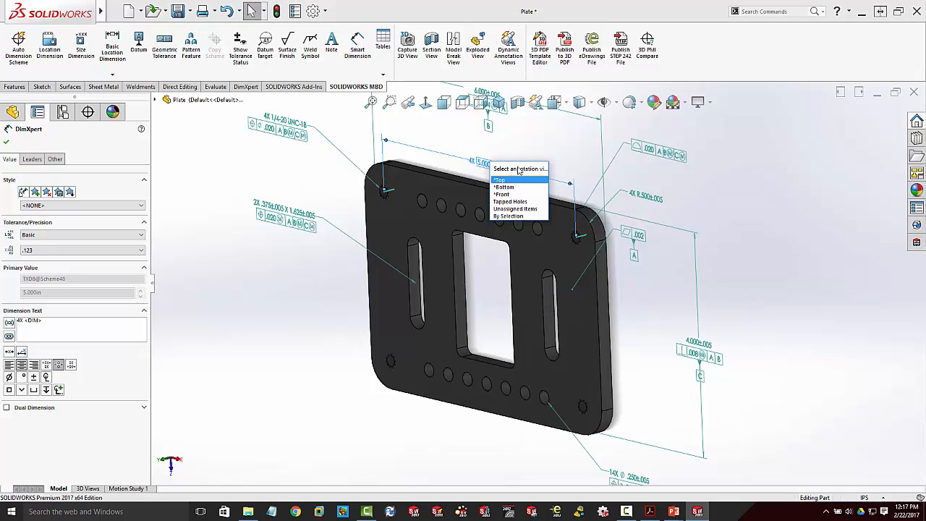
click(509, 203)
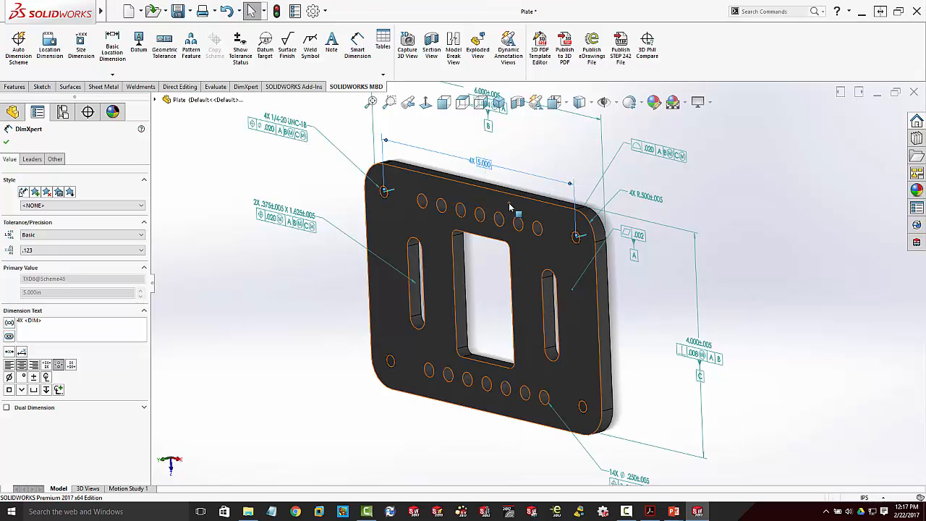
click(646, 299)
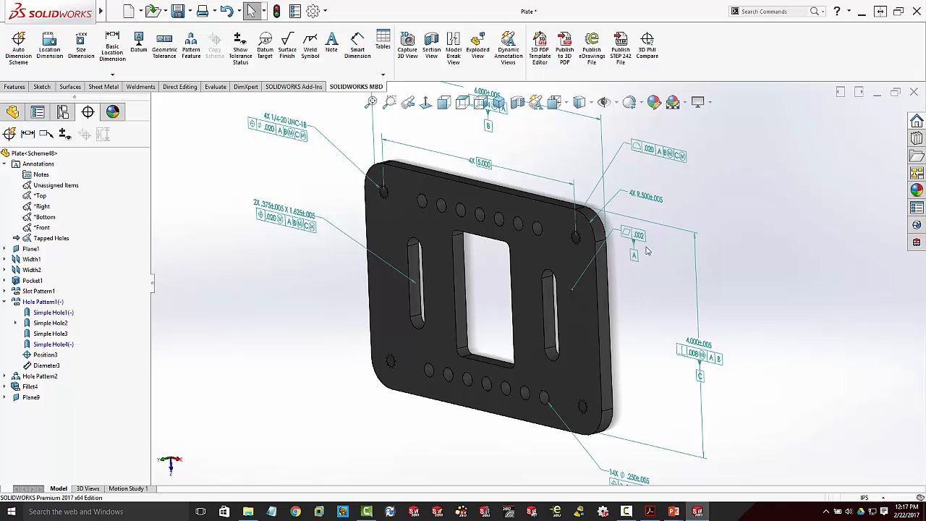
click(488, 167)
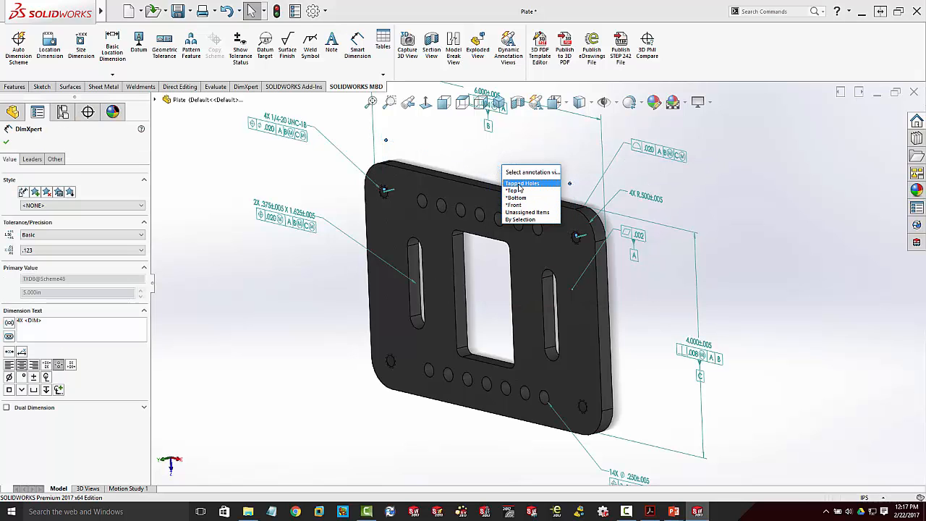
click(521, 183)
click(554, 181)
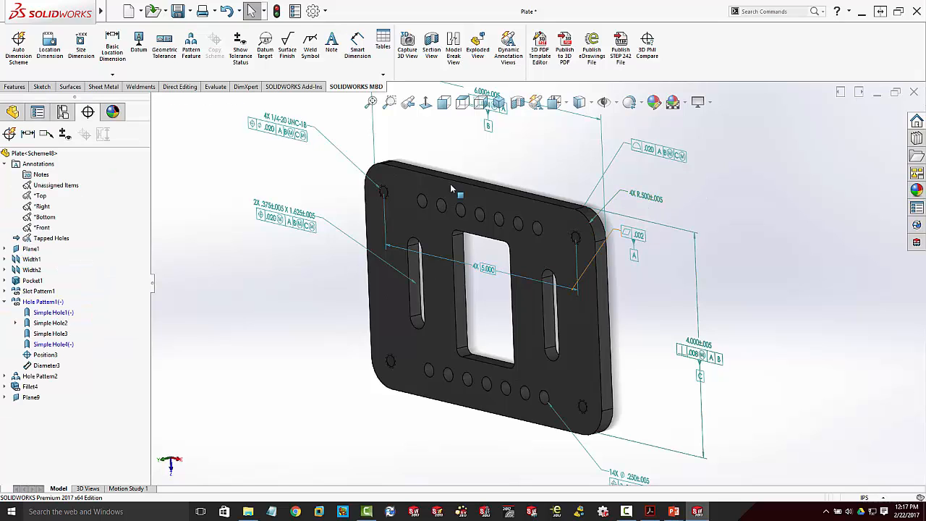
Assign the 4X 1/4-20 UNC-1B callout to the Tapped Holes annotation view and place the 4X 5.000 dimension above the plate
click(306, 125)
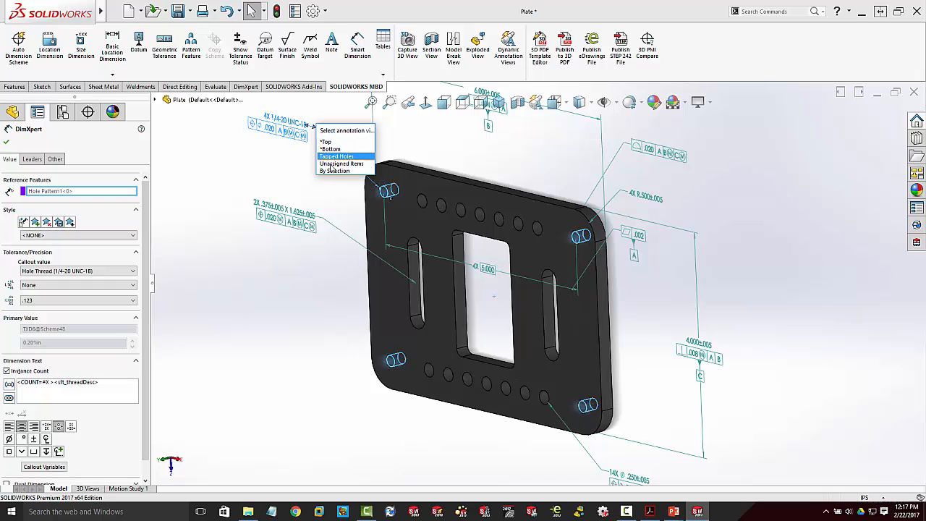
click(336, 157)
click(220, 178)
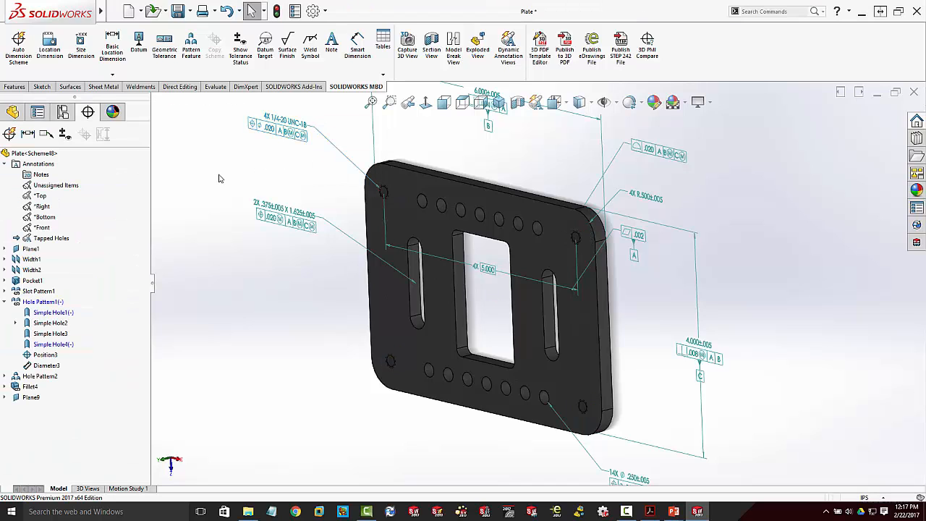
drag(534, 171, 533, 154)
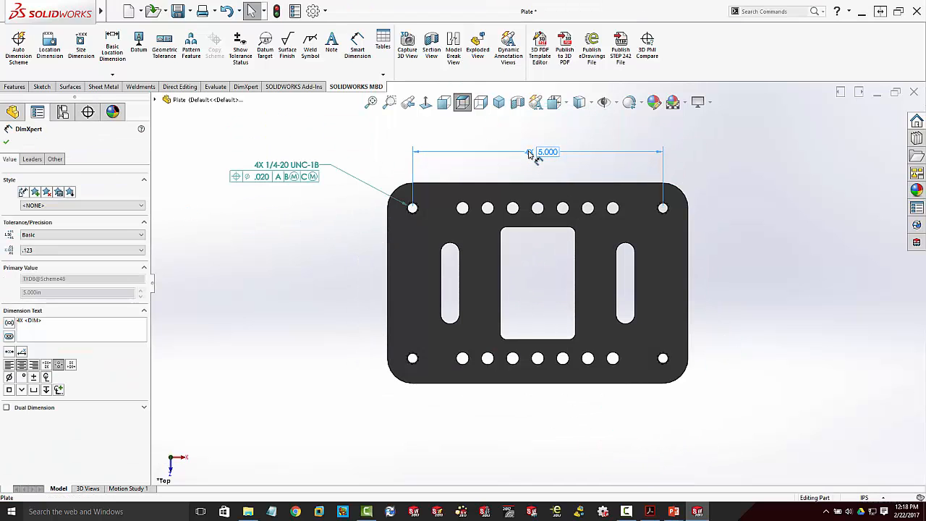
click(378, 157)
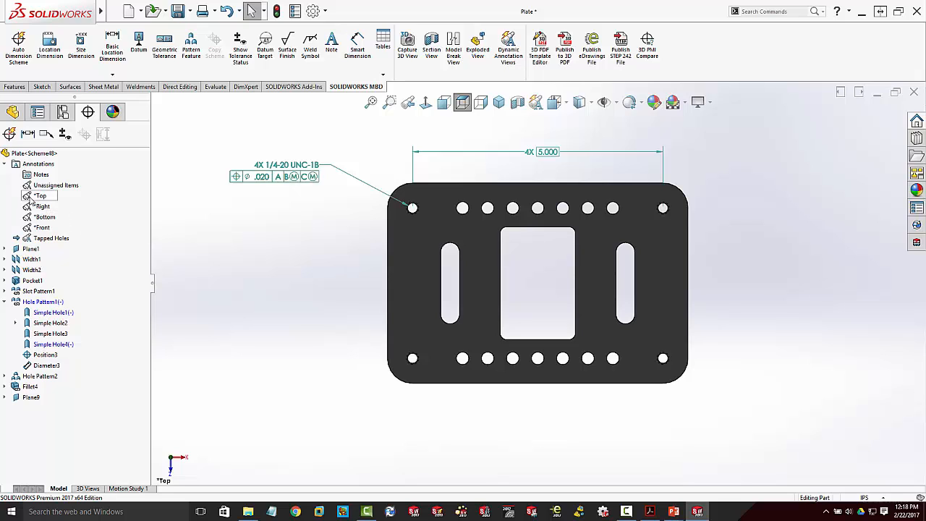
Activate the *Top, *Right and Tapped Holes annotation views in turn, and show the hidden callouts alongside the tapped-hole callouts
double_click(37, 196)
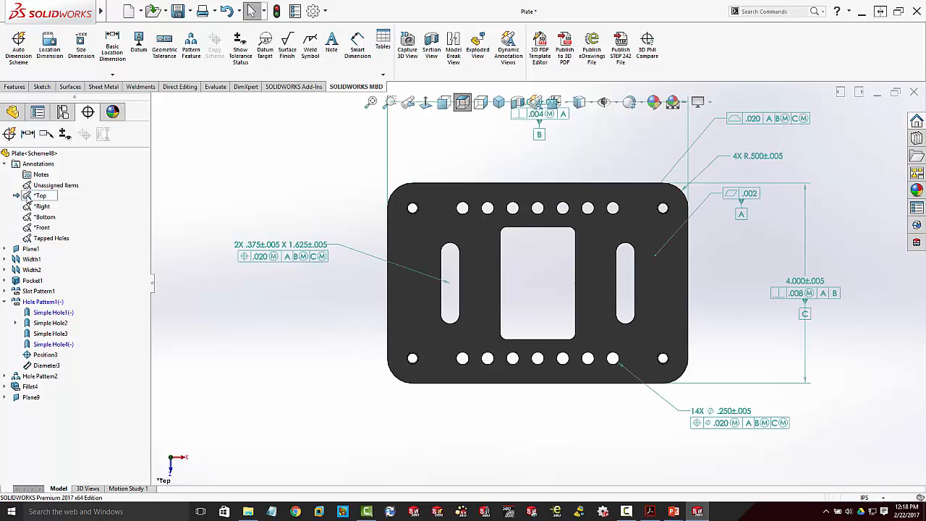
double_click(37, 206)
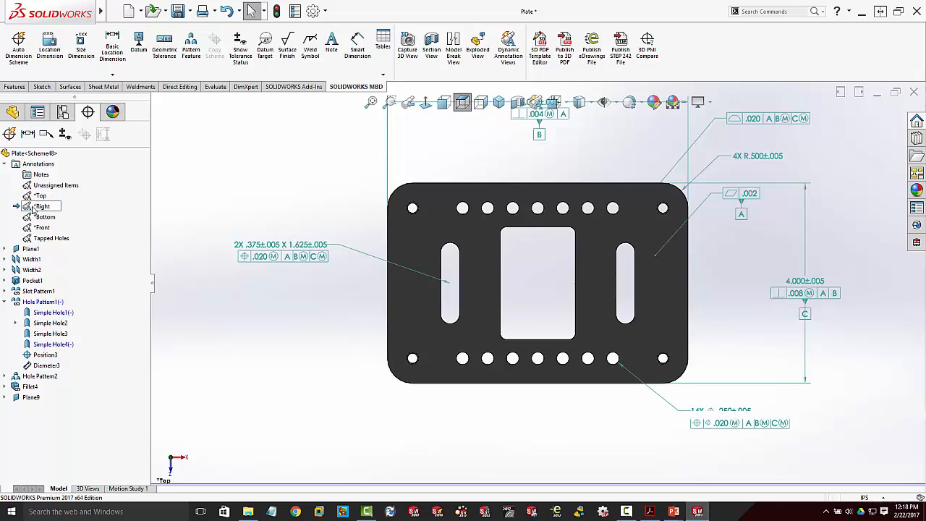
double_click(50, 238)
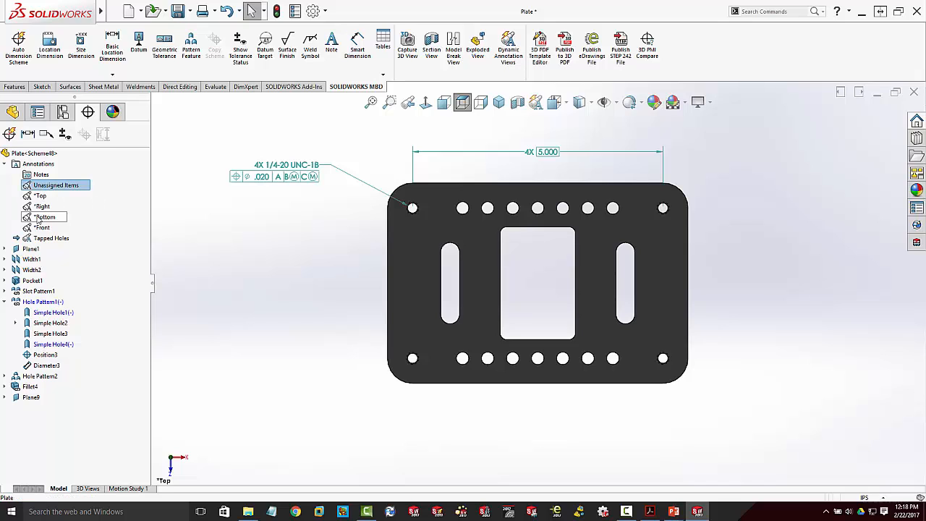
right_click(41, 228)
click(62, 270)
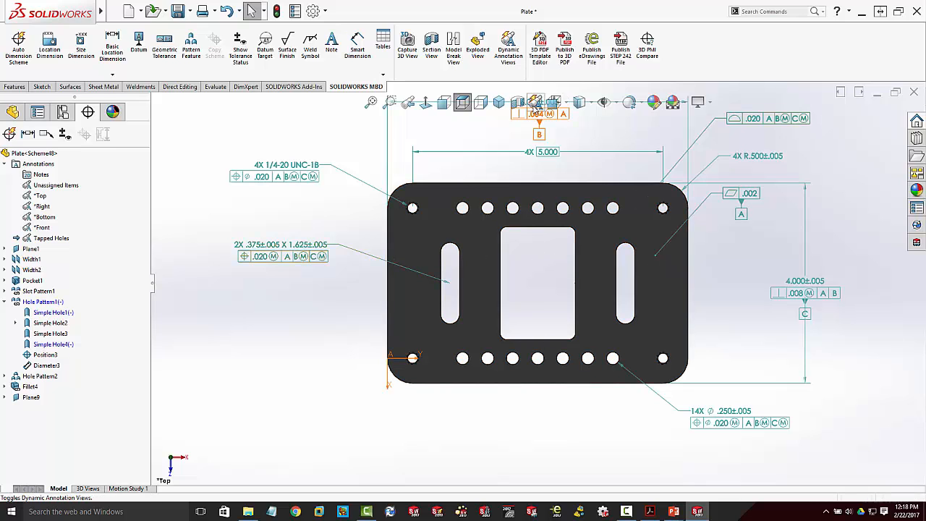
Try dynamic annotation views while rotating the plate, and reactivate the *Top annotation view
click(508, 51)
mouse_move(719, 258)
middle_down()
mouse_move(701, 266)
mouse_move(628, 226)
mouse_move(640, 239)
mouse_move(641, 224)
middle_up()
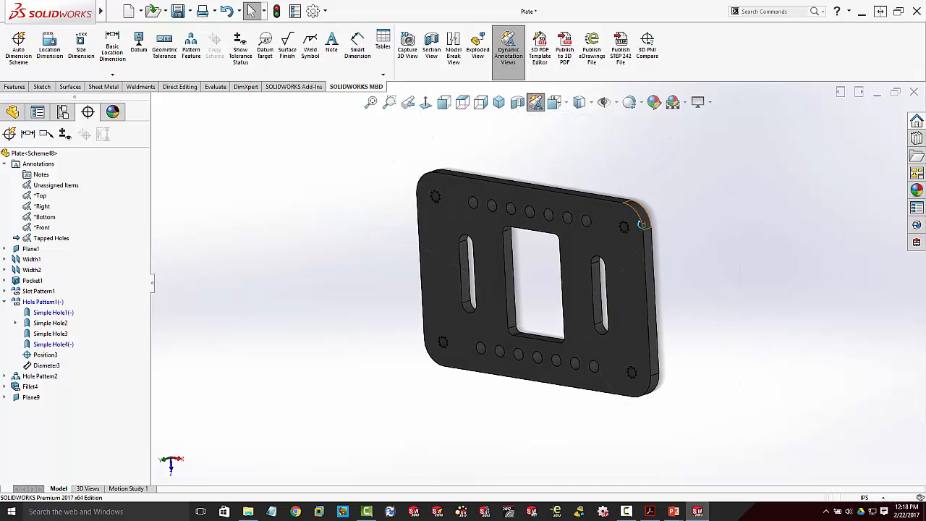
mouse_move(641, 230)
middle_down()
mouse_move(639, 248)
mouse_move(519, 250)
mouse_move(526, 283)
mouse_move(549, 268)
mouse_move(640, 278)
mouse_move(578, 285)
mouse_move(487, 321)
middle_up()
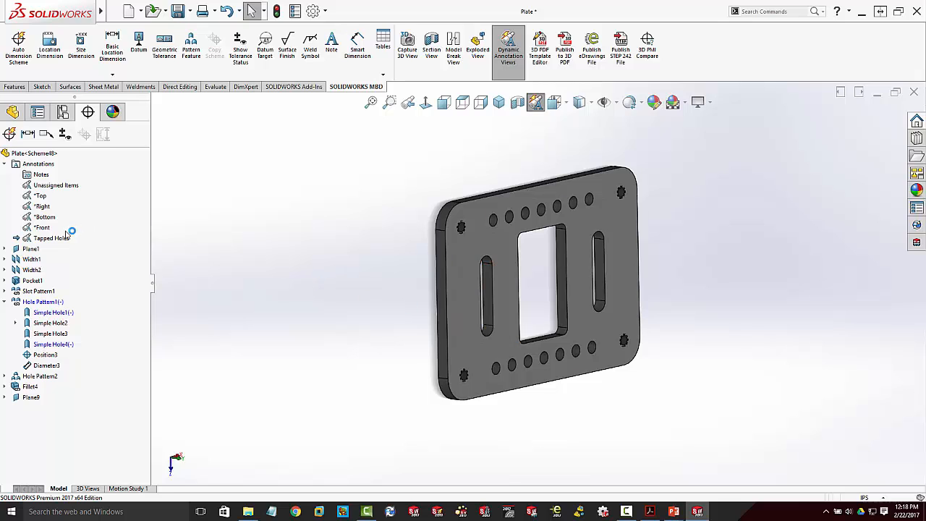
double_click(41, 196)
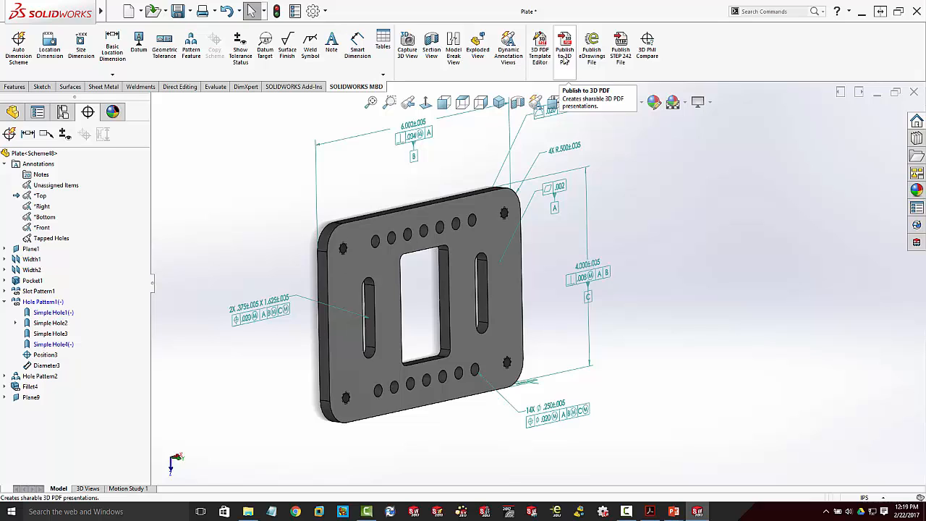
Remove the saved Tapped Holes, *Top and Notes Area2 3D views, and insert a new notes area under Notes
click(84, 489)
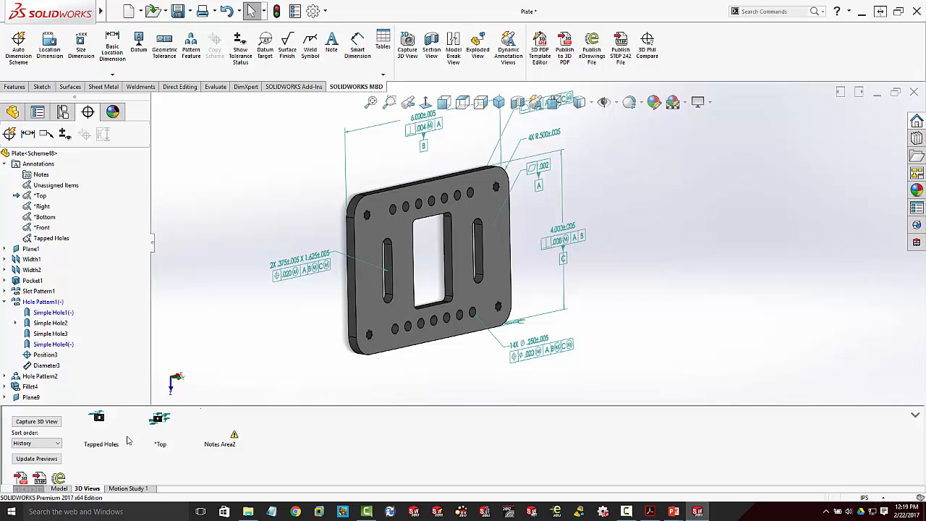
double_click(100, 425)
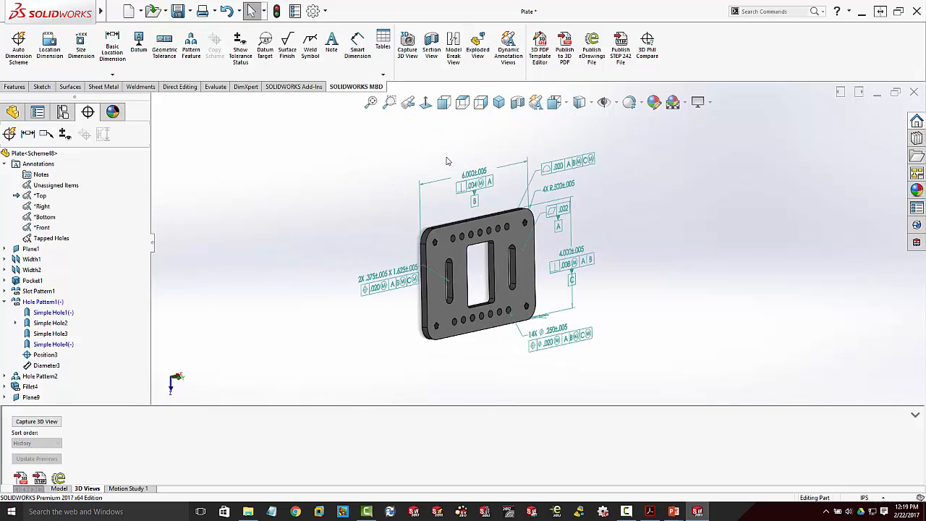
right_click(41, 175)
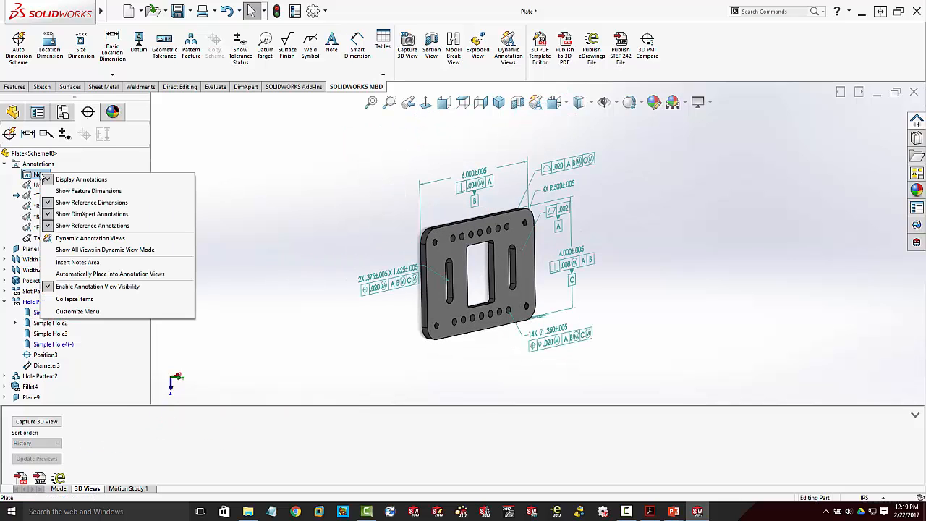
click(76, 262)
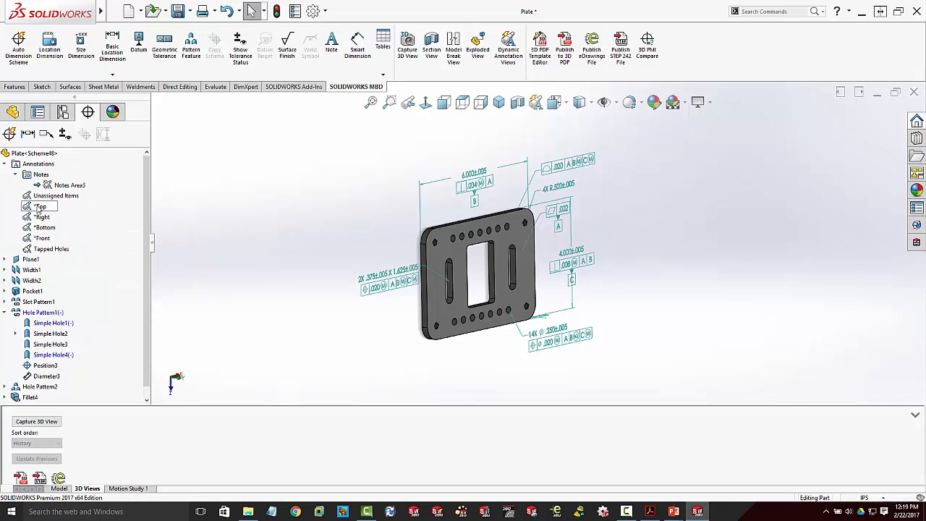
Hide the *Top and *Front annotation views so only the notes area stays active
right_click(40, 207)
click(60, 247)
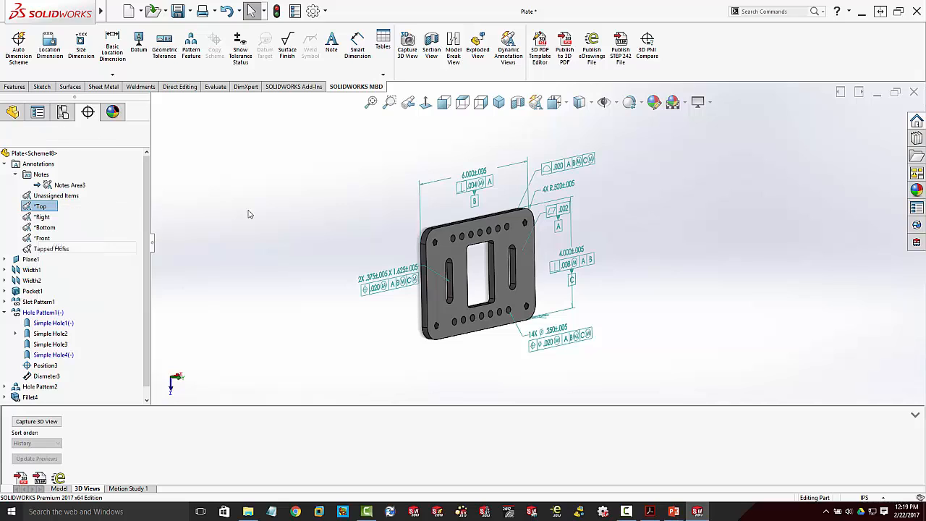
mouse_move(659, 278)
middle_down()
mouse_move(576, 271)
mouse_move(560, 304)
middle_up()
right_click(36, 240)
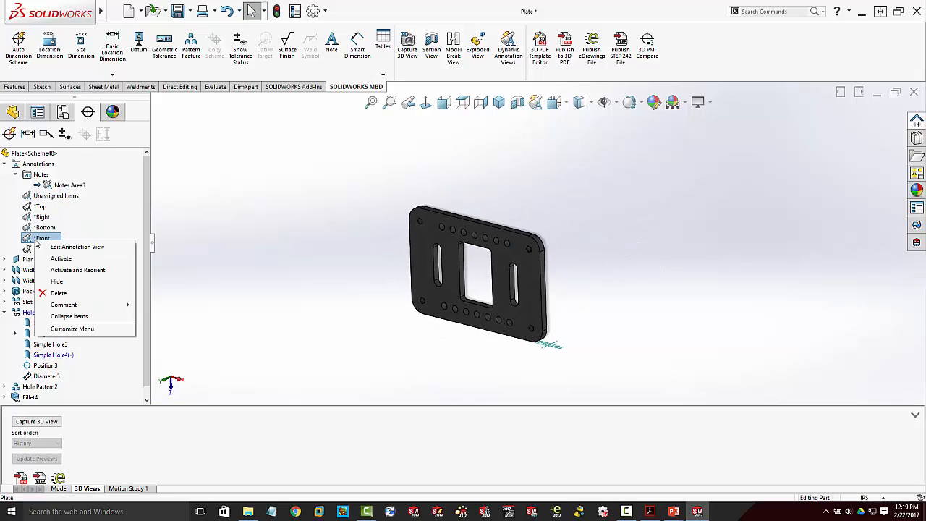
click(72, 270)
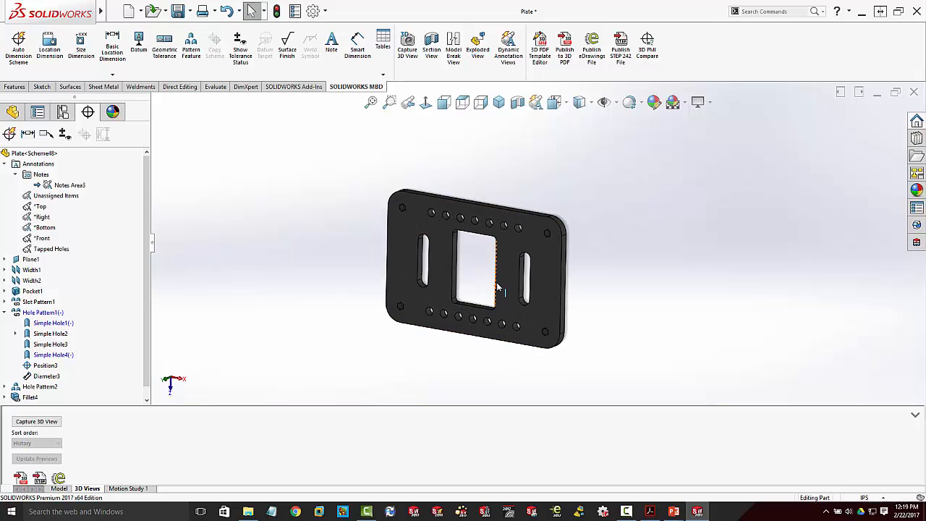
Place a note beside the plate with the heading "General Notes" and start a numbered list beneath it
click(331, 44)
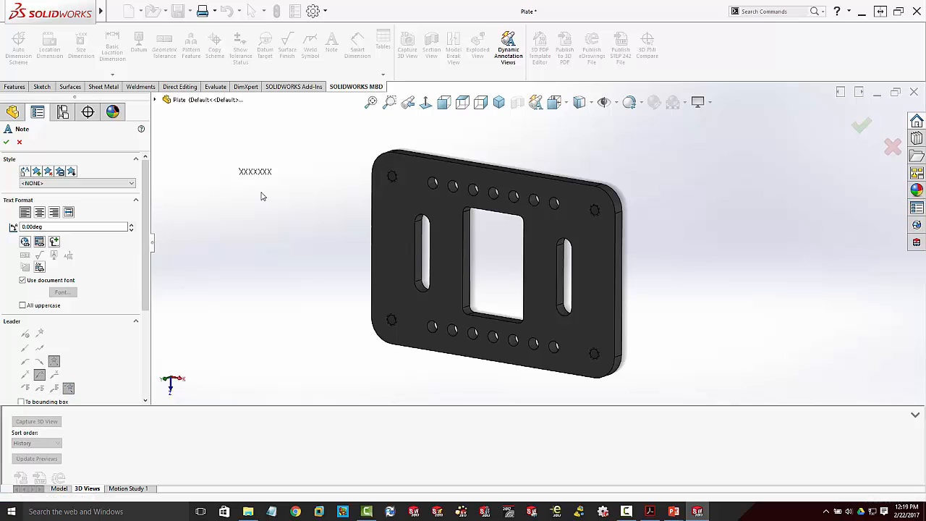
click(263, 195)
text(Gen)
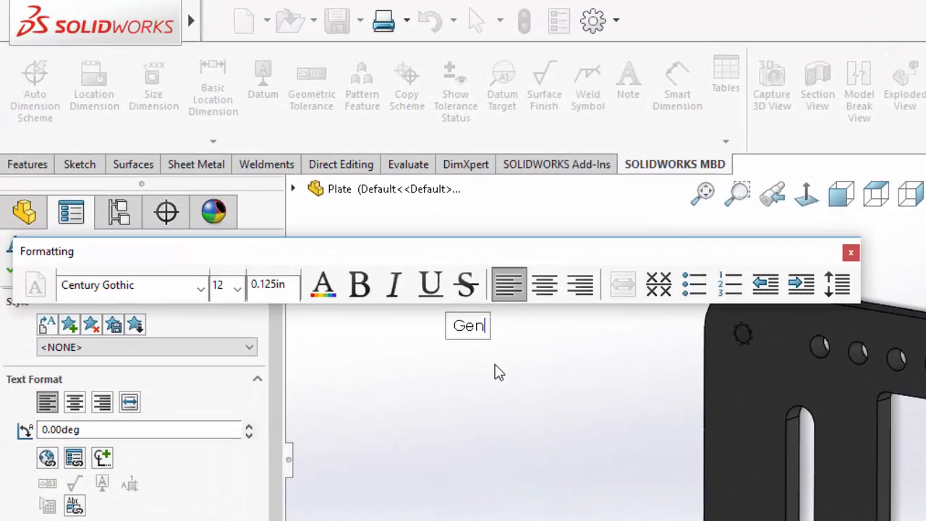
text(eral Notes)
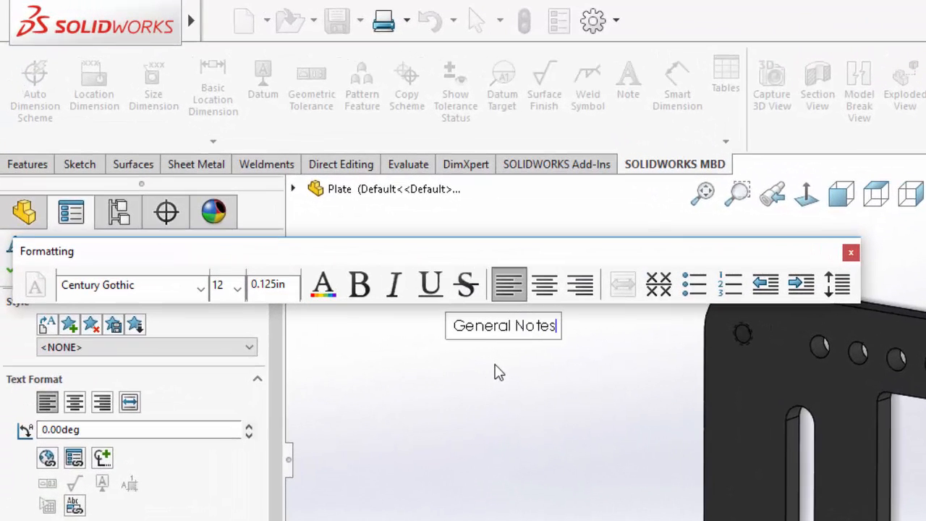
key(Return)
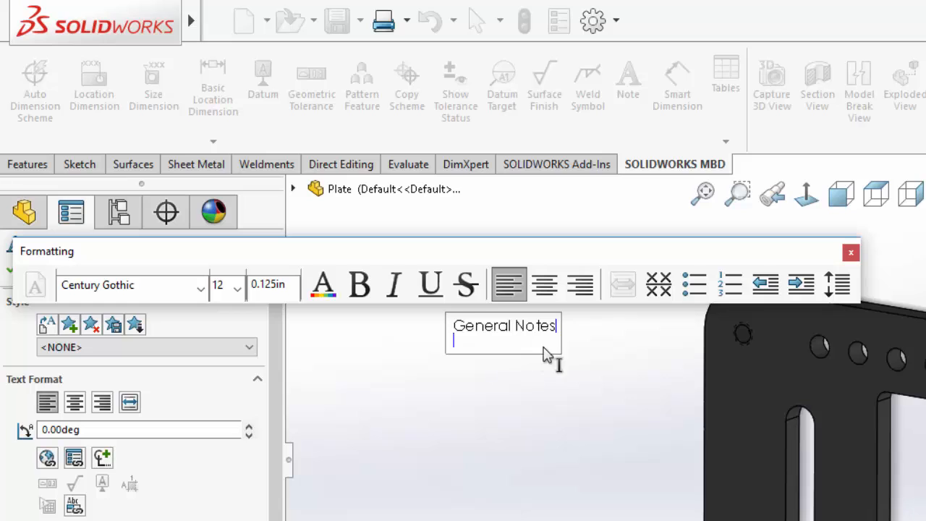
click(730, 283)
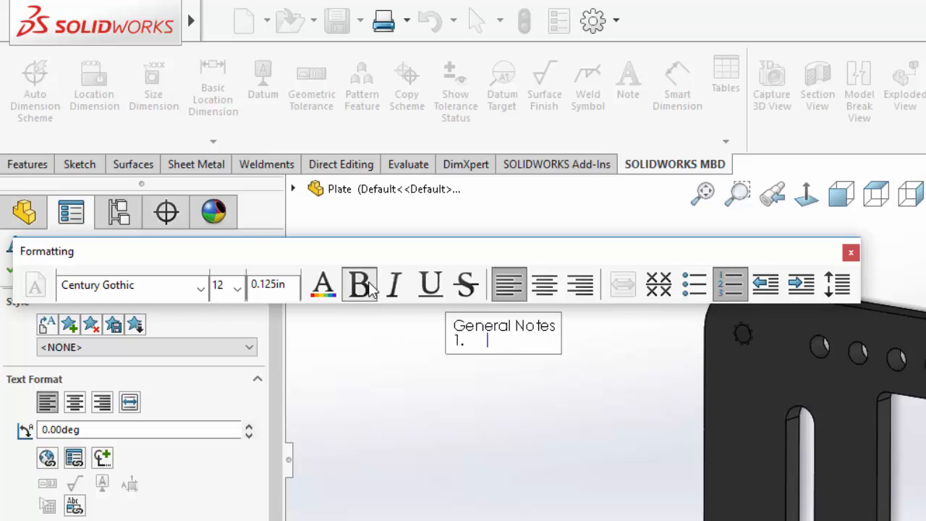
Make the "General Notes" heading bold and increase its font size
drag(502, 351, 463, 332)
click(464, 330)
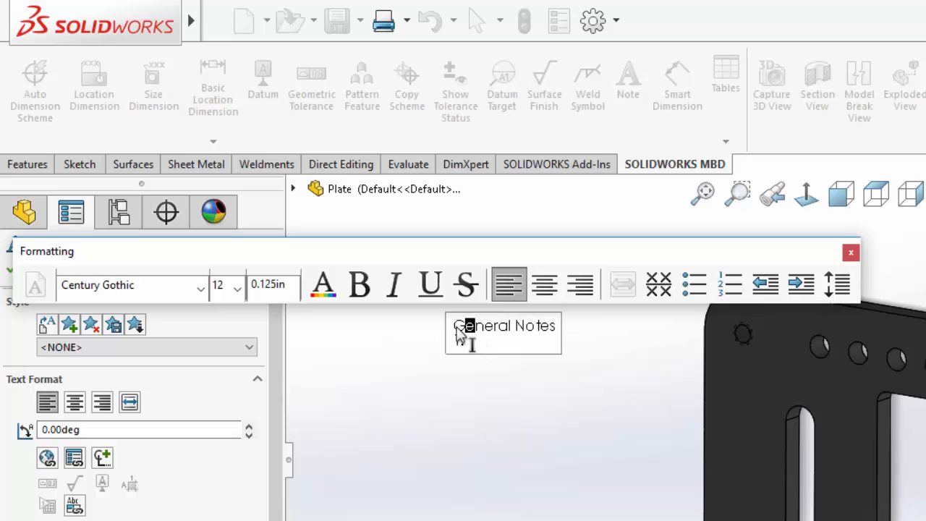
drag(452, 327, 483, 349)
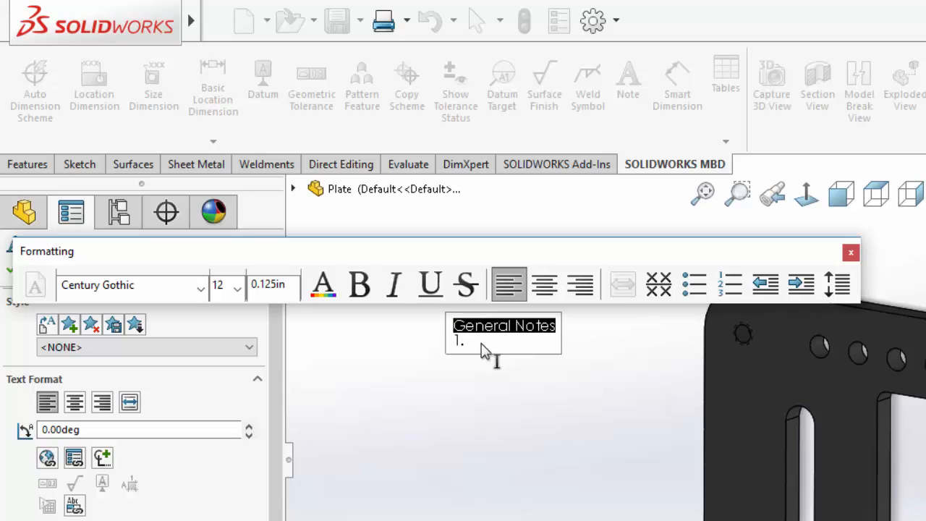
click(360, 285)
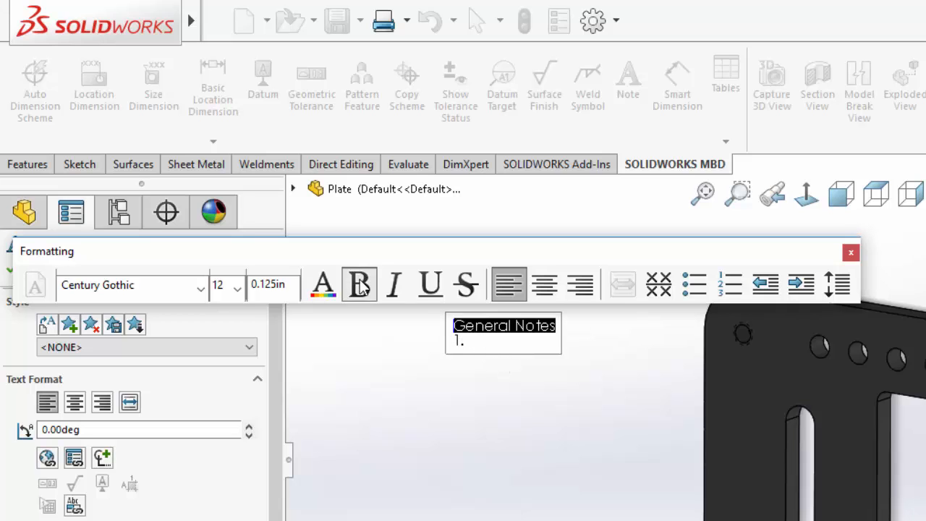
click(237, 288)
click(242, 393)
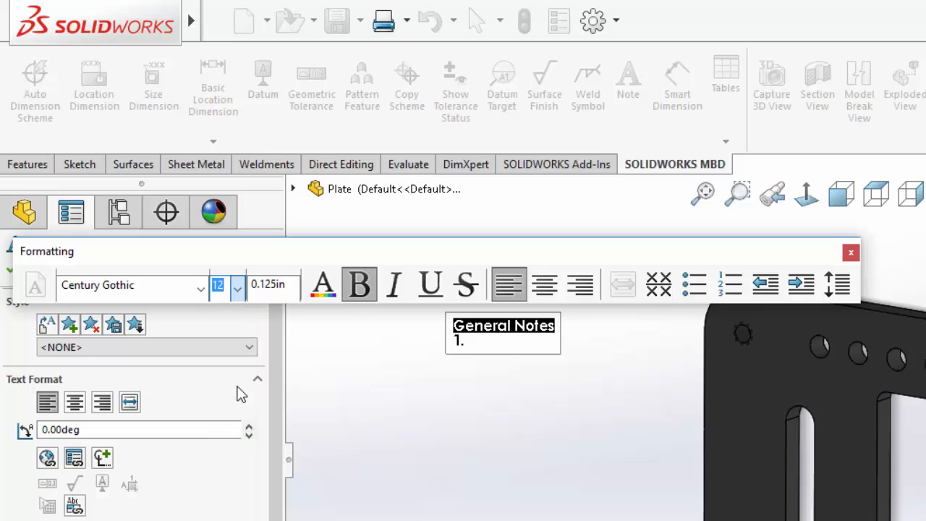
Fill the first numbered item of the general note with "Plate all Surfaces .005 Nickel" and start a second item
click(505, 363)
text(Plate all Su)
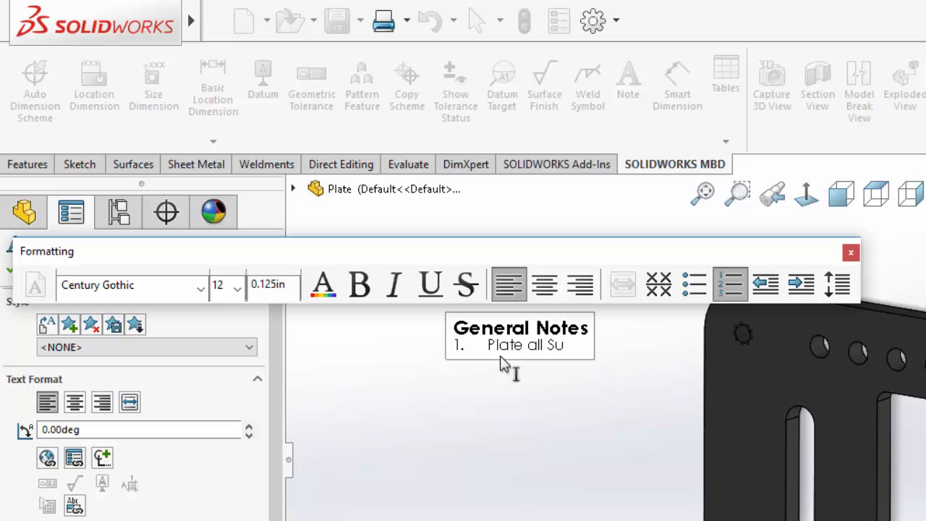
text(rfaces .)
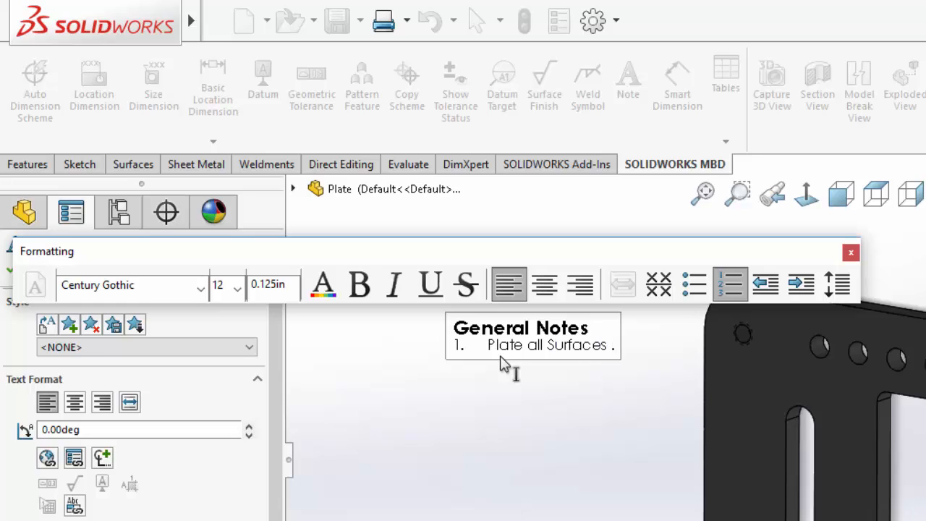
text(005 Nicke)
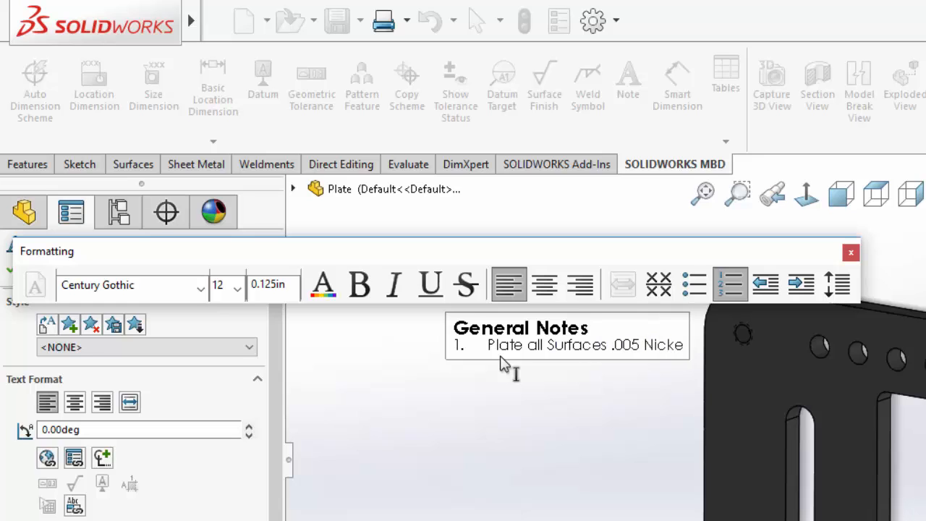
text(l)
key(Return)
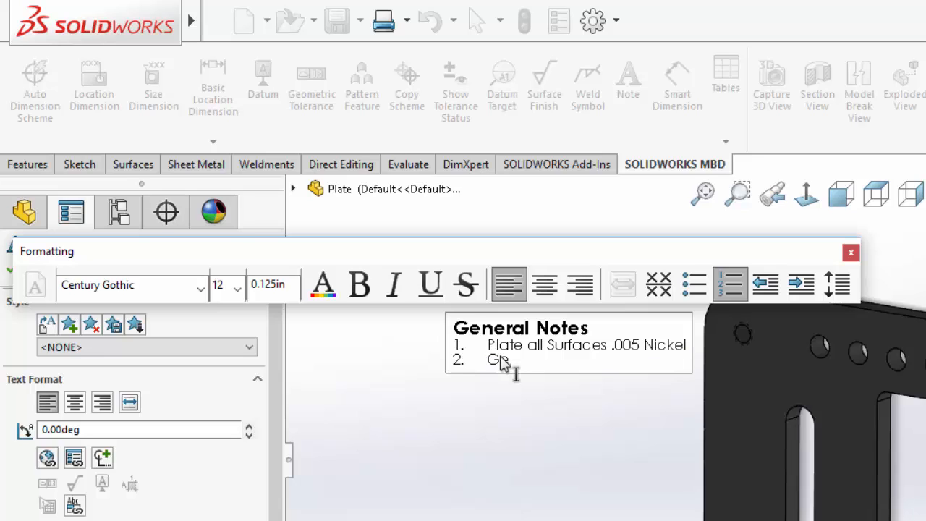
Write the second item as "General Linear Dimension Tolerances" followed by a link to the General Linear Tolerances property, and finish placing the note
text(General Linear Dimension)
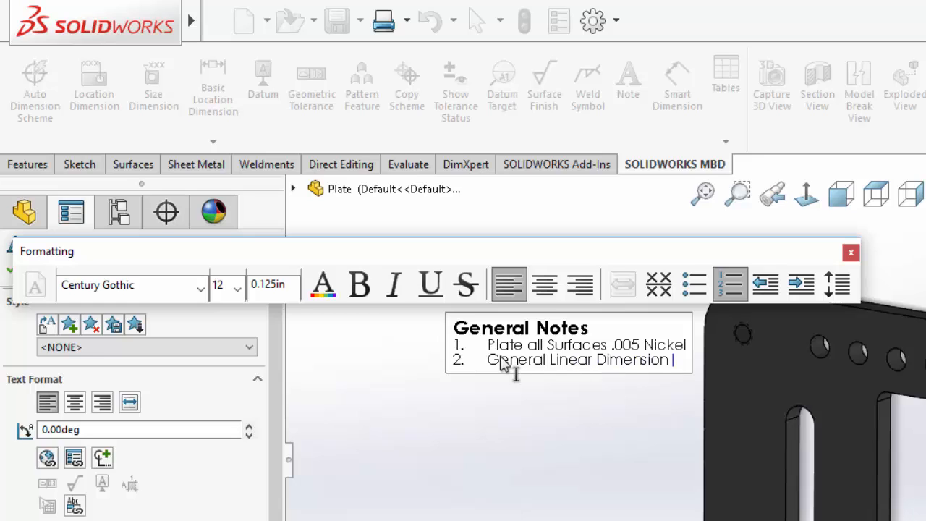
text(olerances)
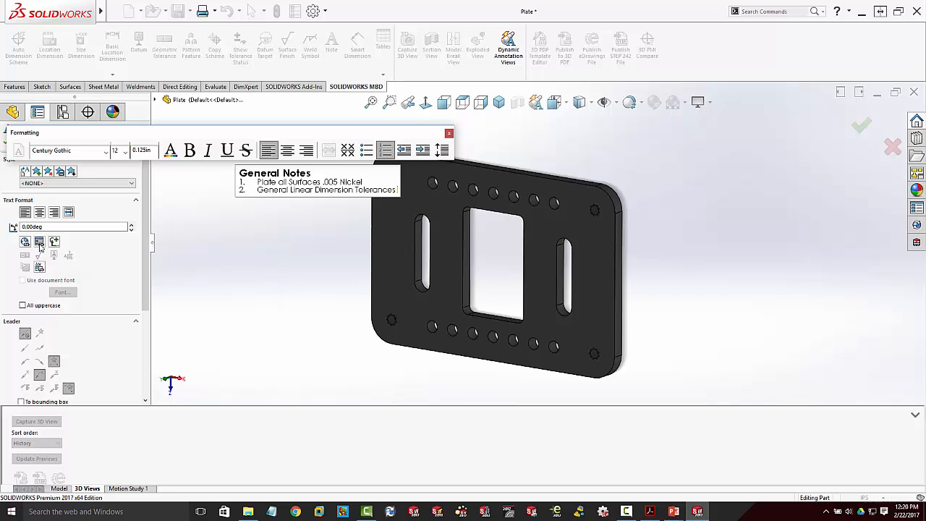
click(39, 245)
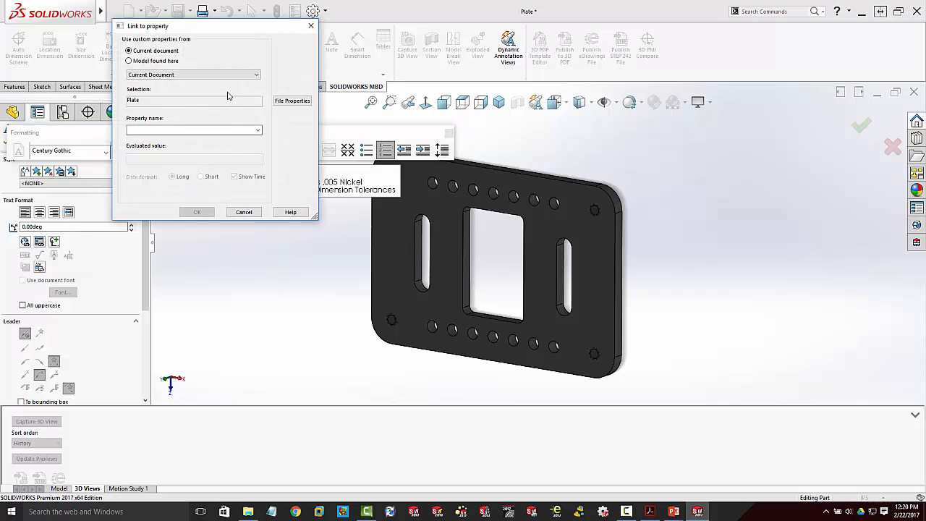
click(255, 131)
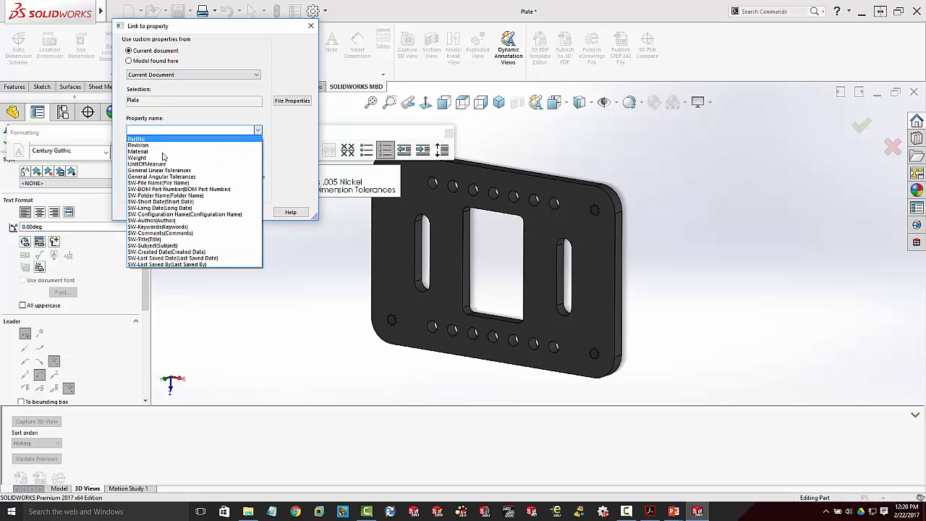
click(161, 171)
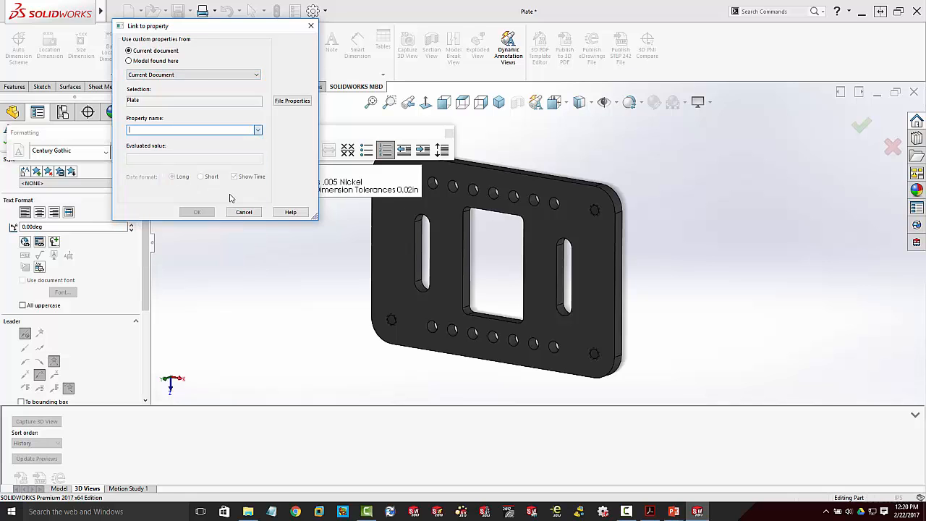
click(209, 209)
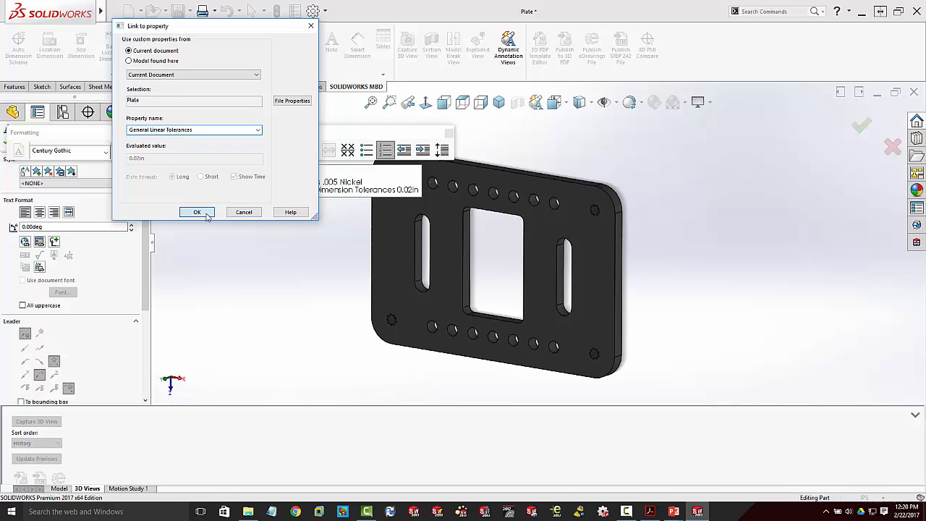
click(295, 249)
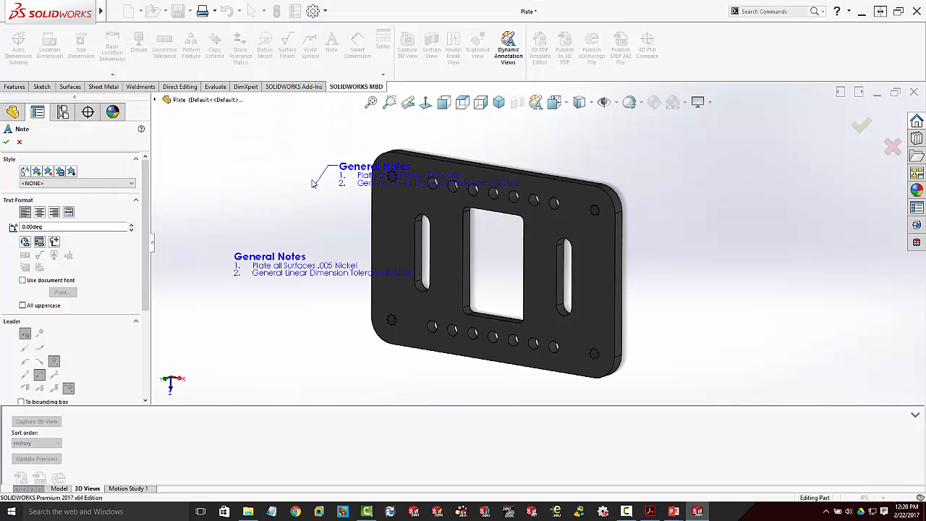
key(Escape)
Check the general block tolerance values in the document's DimXpert properties
click(312, 10)
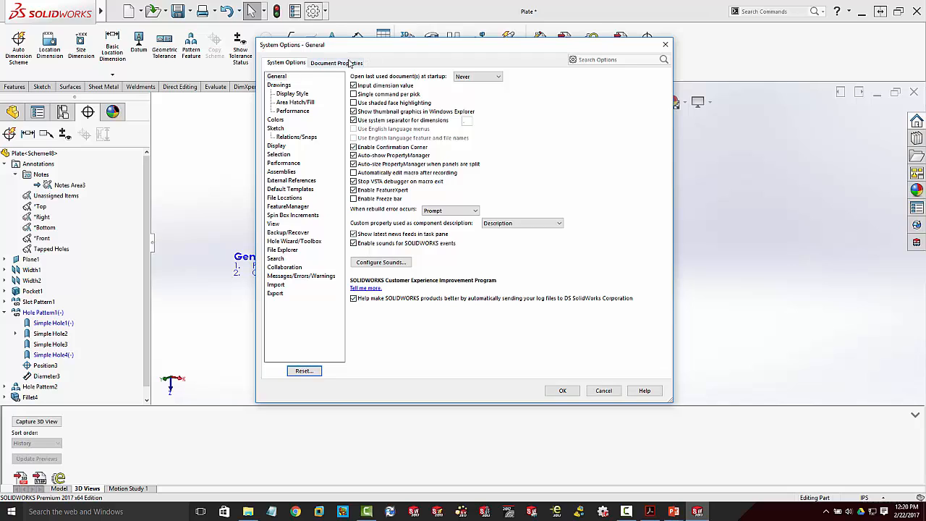
click(350, 64)
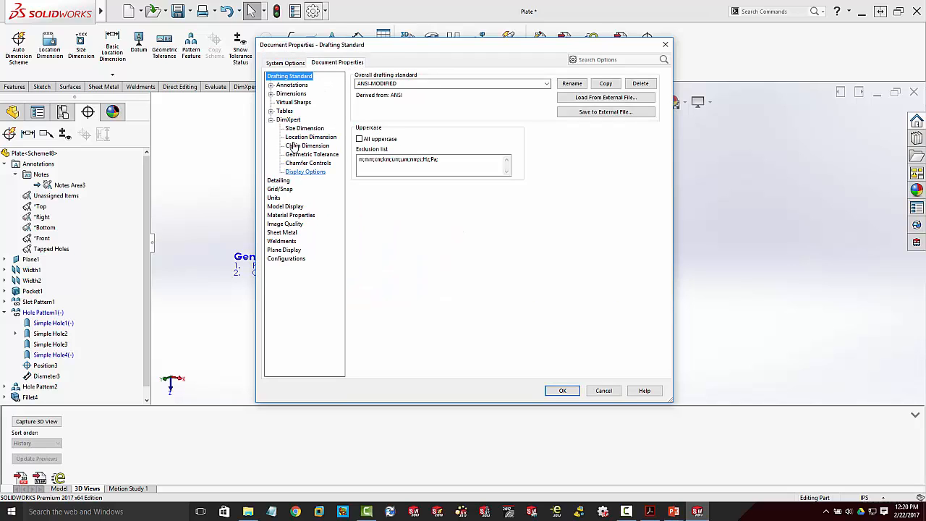
click(284, 111)
click(288, 119)
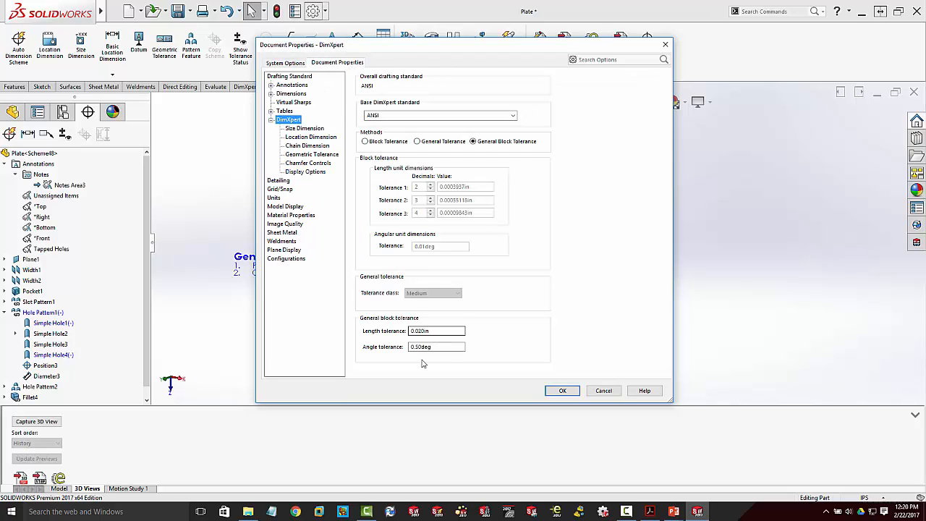
click(562, 391)
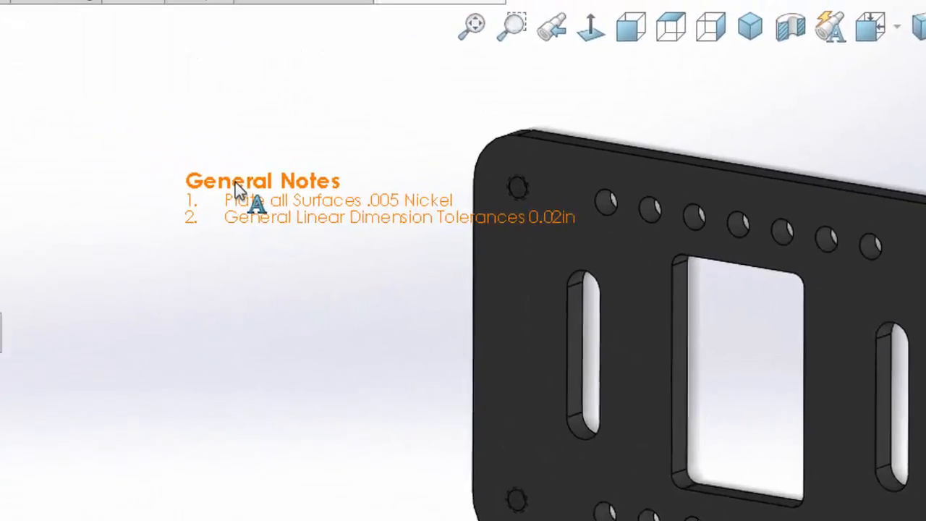
Make the entire general note bold at font size 18 and reposition it above the plate, clear of the model
drag(119, 107, 49, 86)
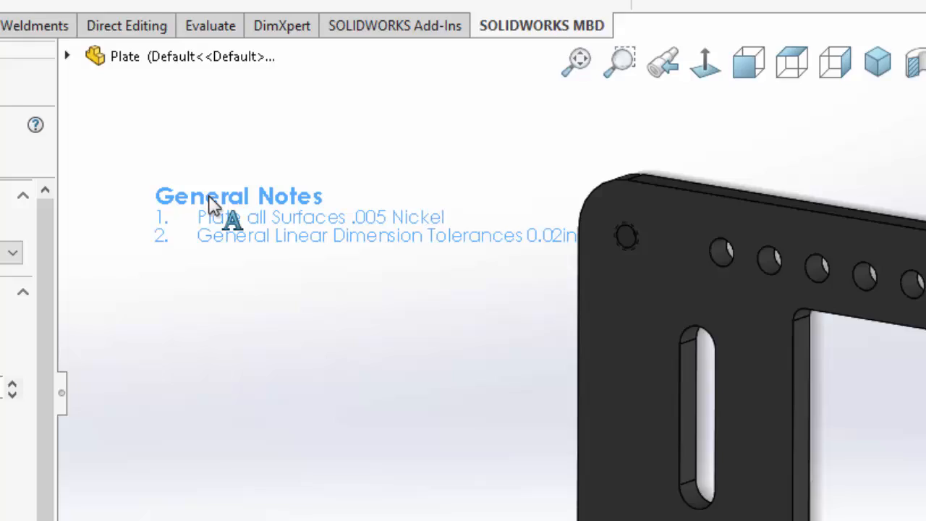
double_click(210, 217)
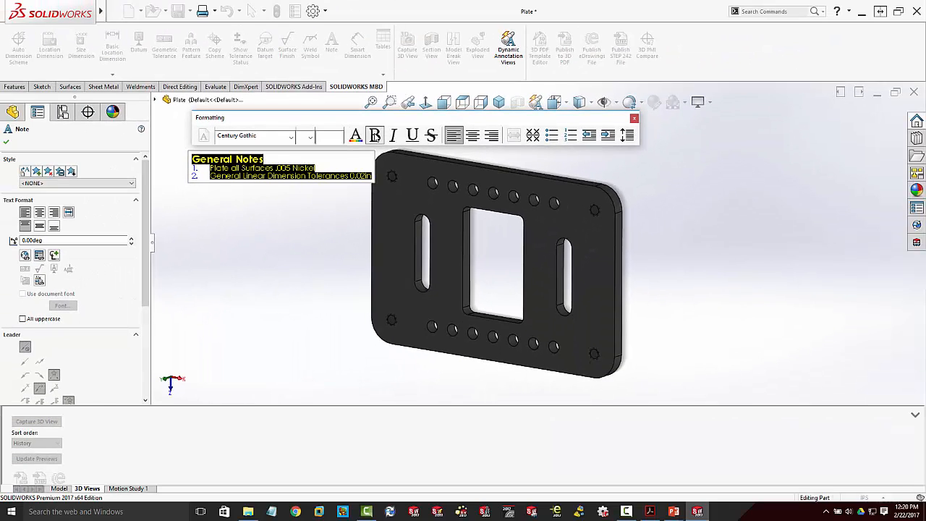
click(375, 136)
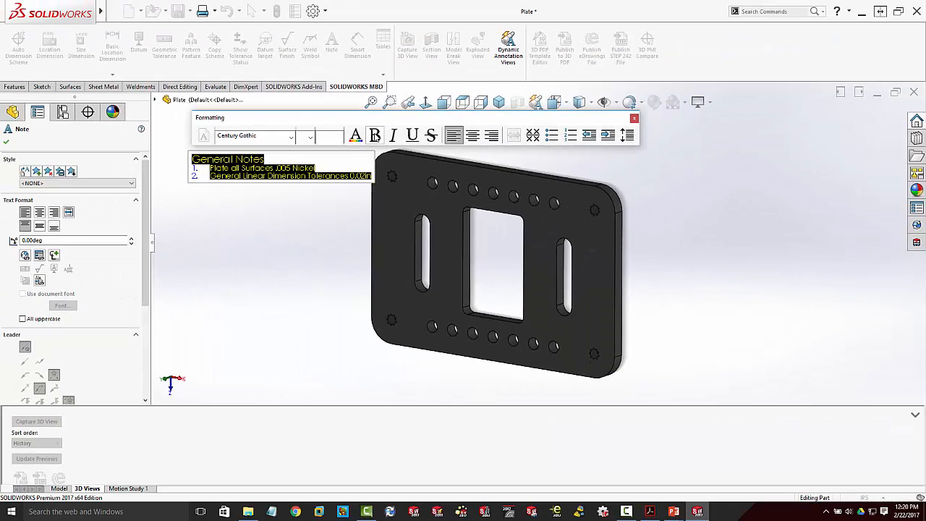
click(374, 136)
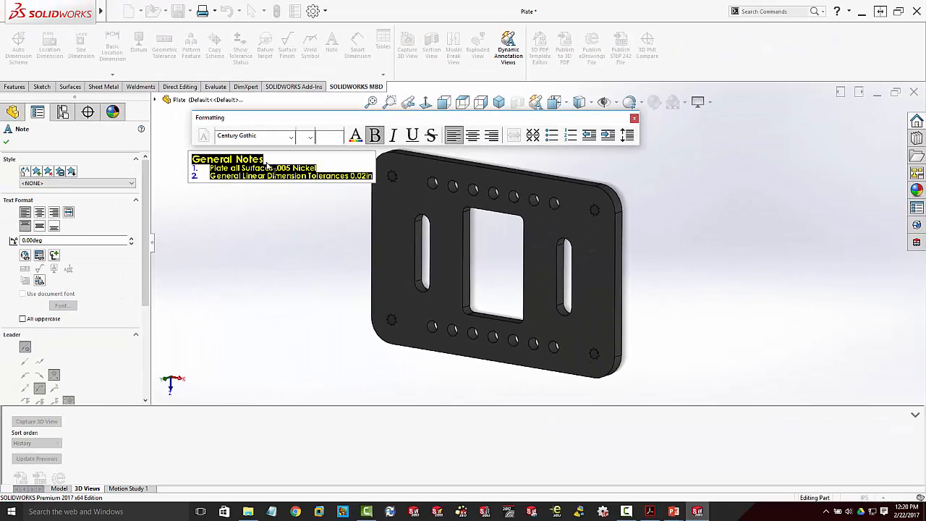
click(310, 137)
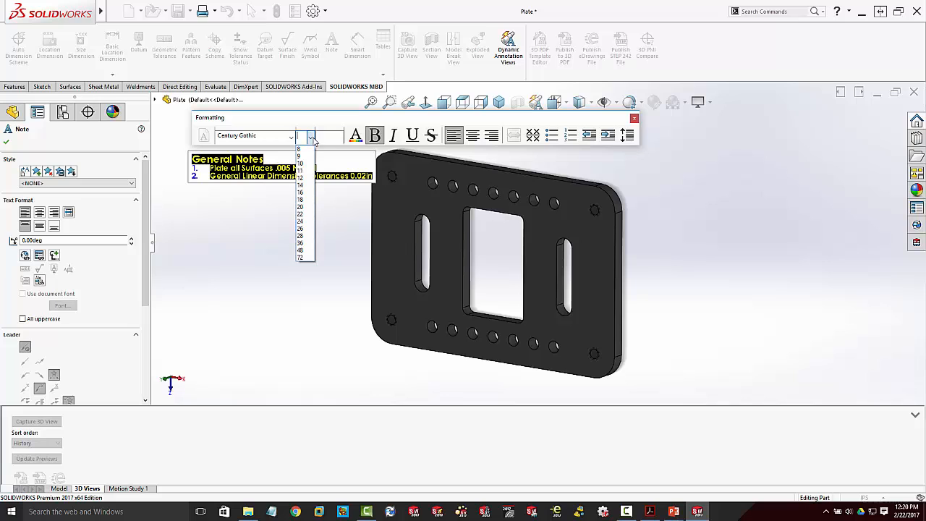
click(304, 200)
click(348, 269)
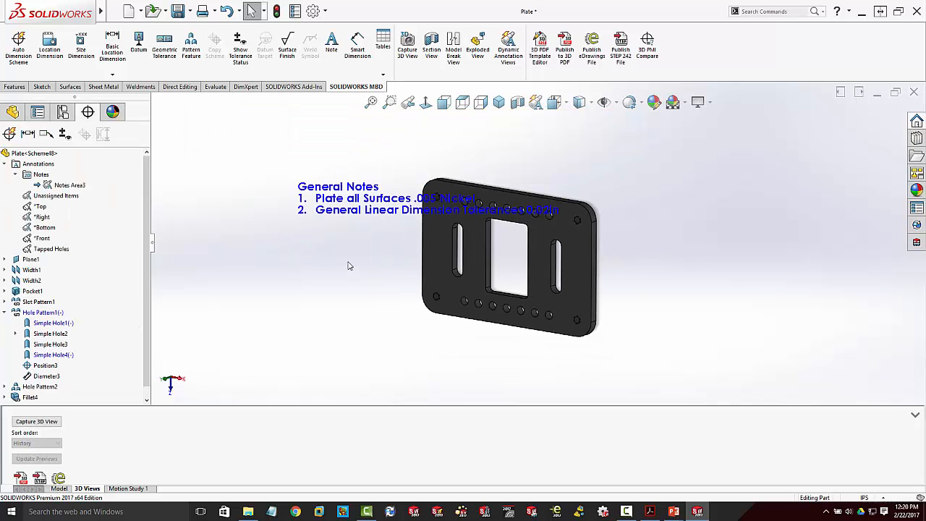
drag(318, 191, 233, 135)
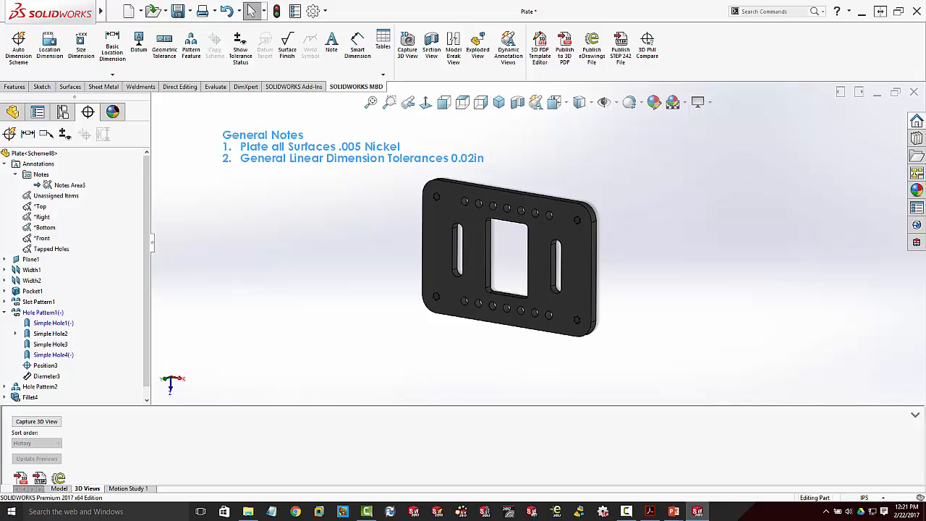
click(351, 232)
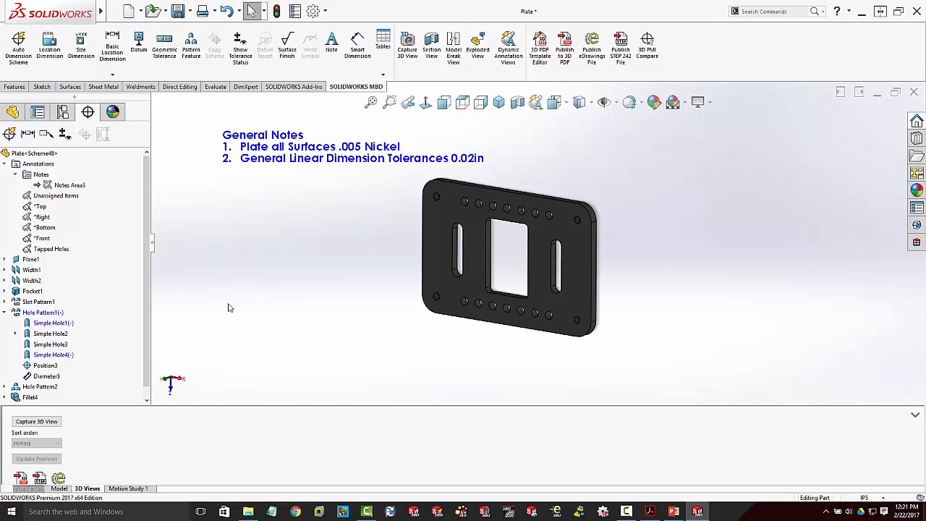
Capture a 3D view named Notes Area3 with only the Notes Area3 annotation view included
click(37, 422)
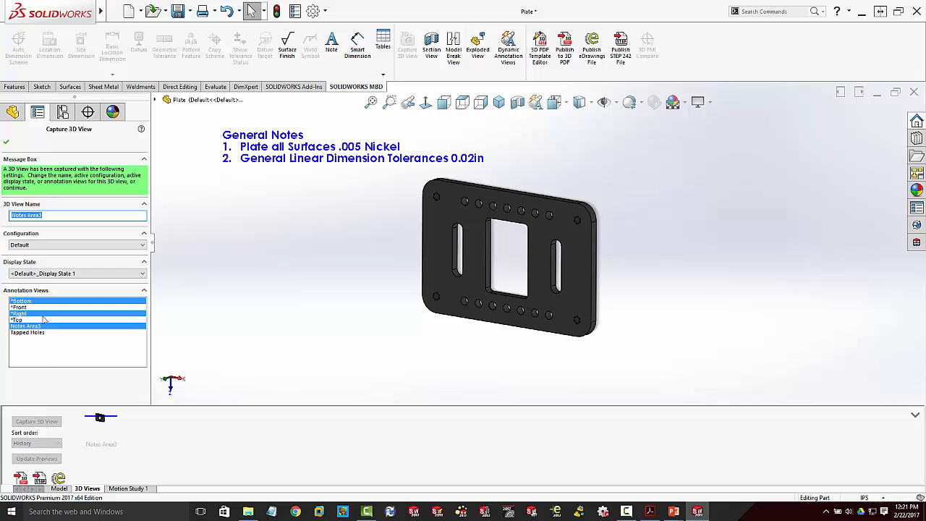
click(38, 302)
click(34, 314)
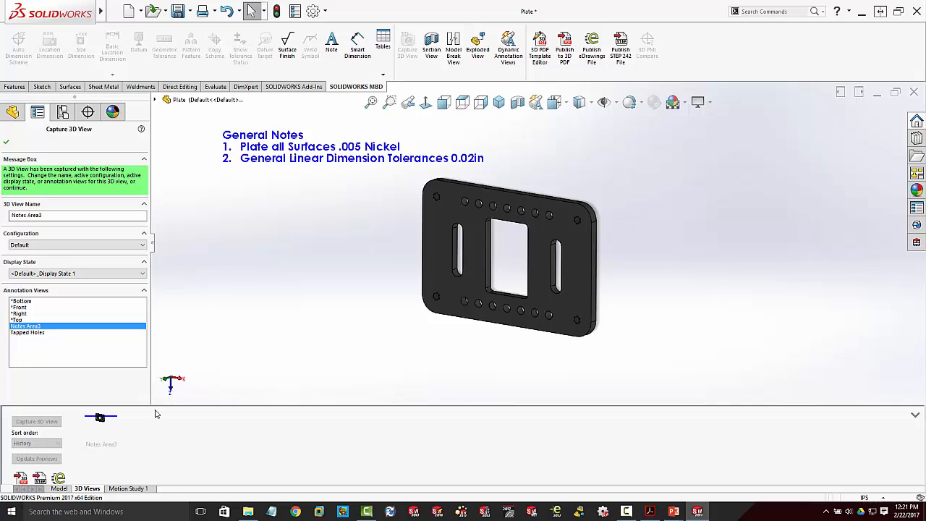
click(6, 141)
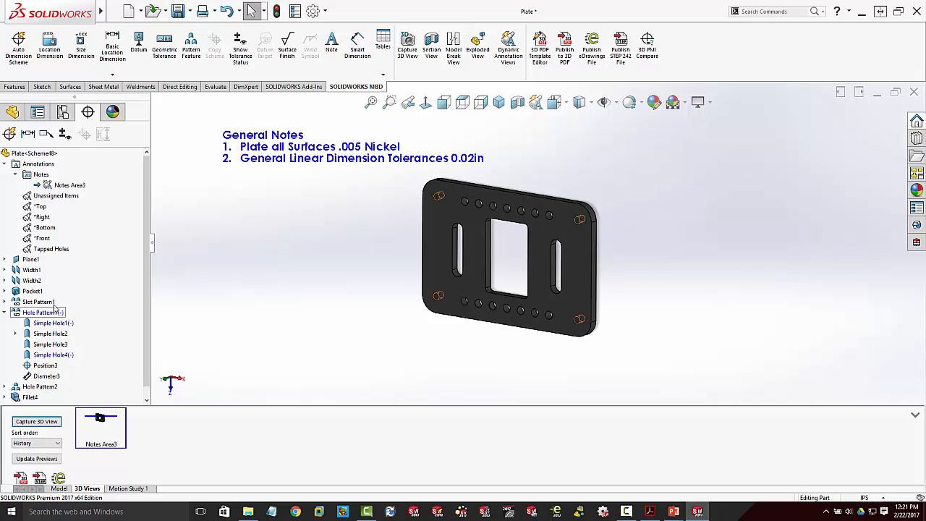
Activate the *Top annotation view, hide Notes Area3, and orient the plate to the *Top view
double_click(35, 208)
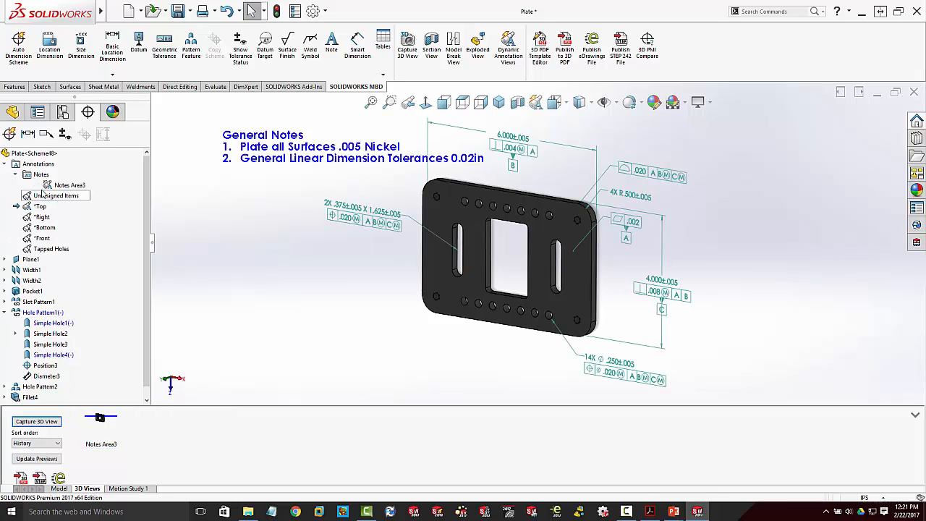
right_click(65, 186)
click(73, 215)
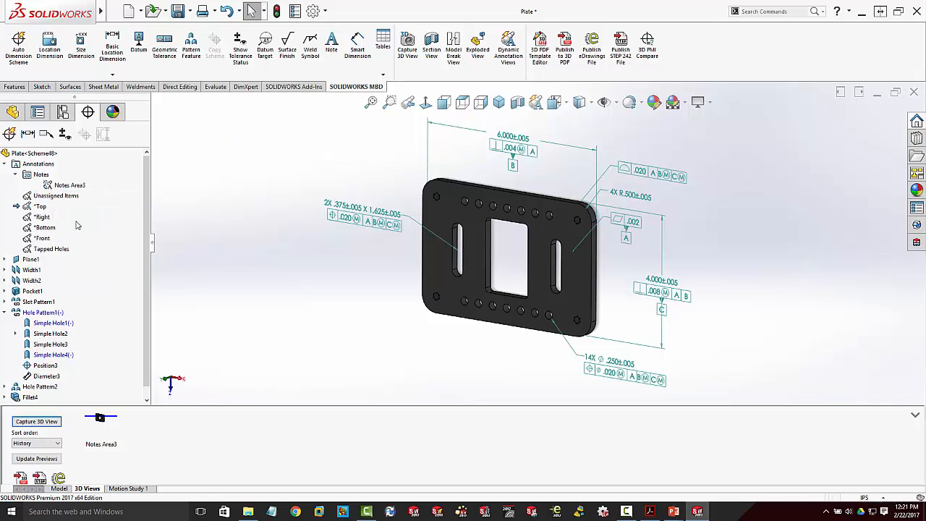
right_click(36, 207)
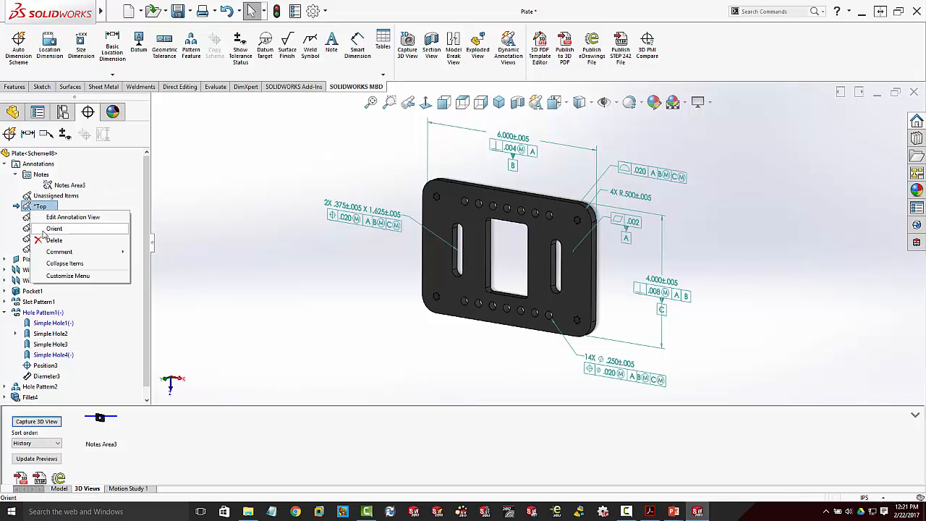
click(41, 235)
scroll(465, 178, down, 3)
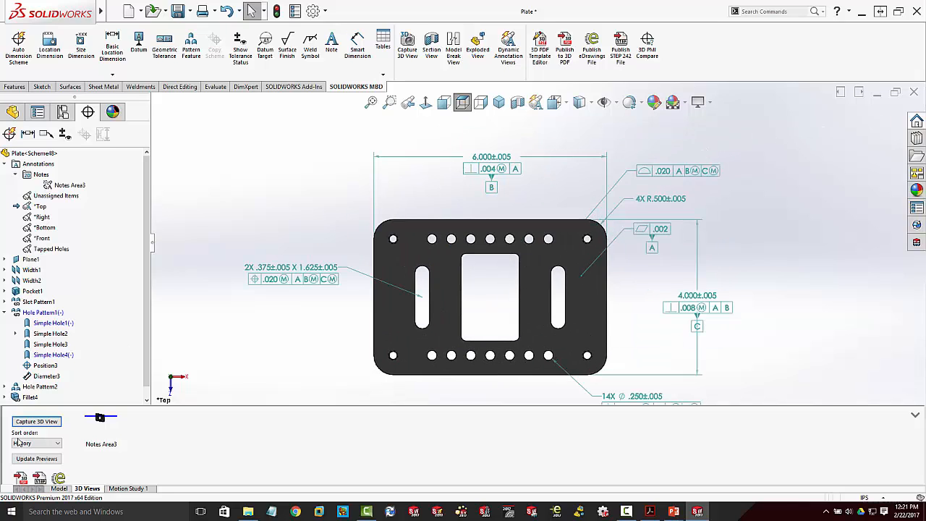
Capture a 3D view named *Top with only the *Top annotation view included
click(35, 421)
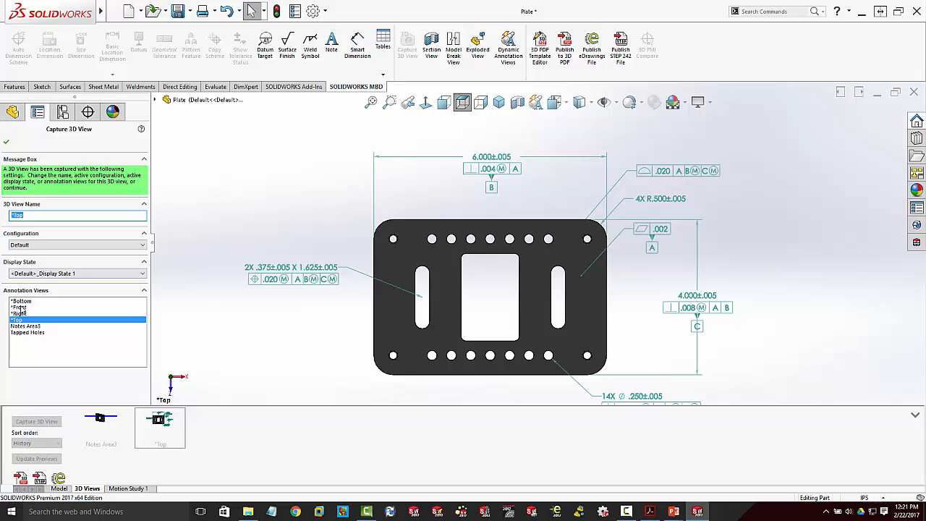
ctrl+click(22, 308)
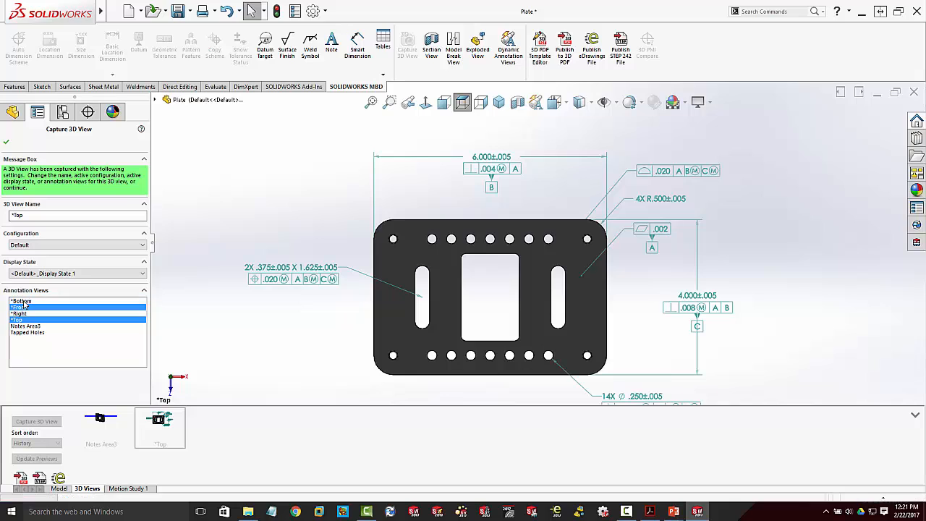
ctrl+click(25, 307)
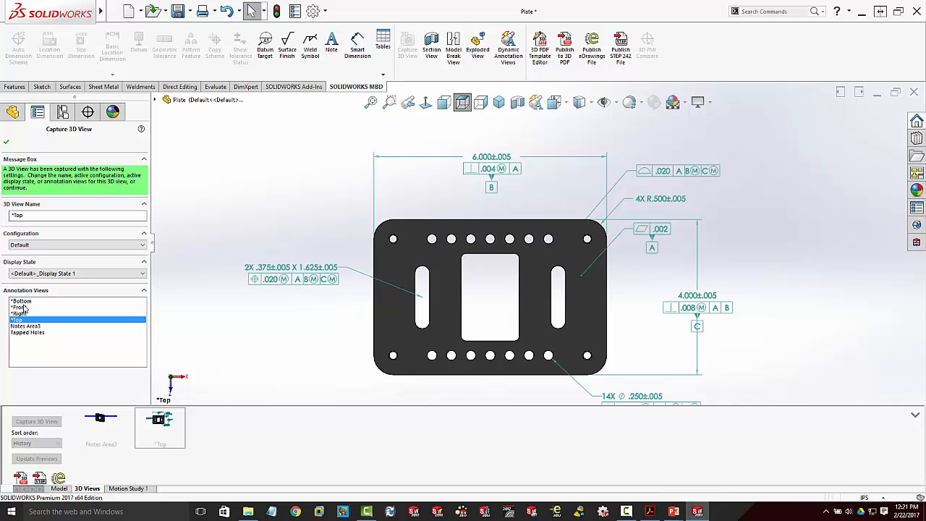
click(7, 143)
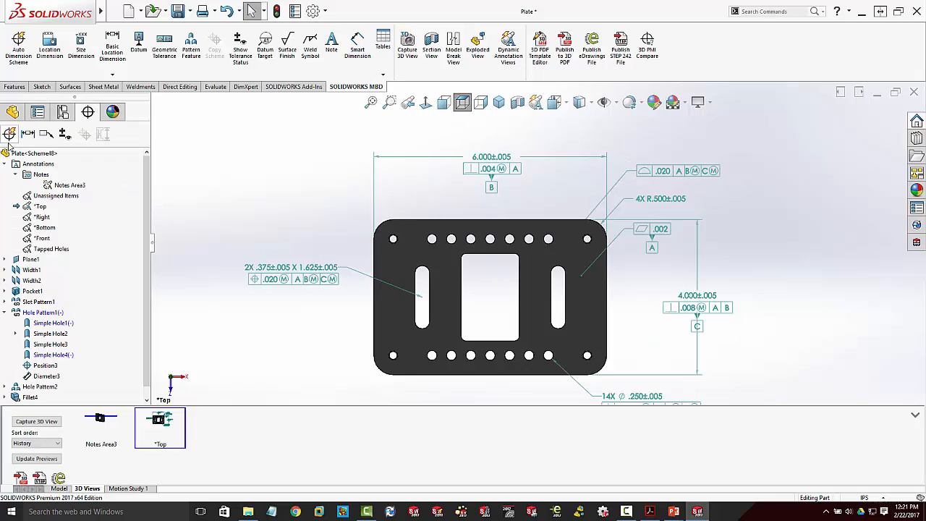
Activate the Tapped Holes annotation view and capture a 3D view named Tapped Holes with only that annotation view included
double_click(32, 242)
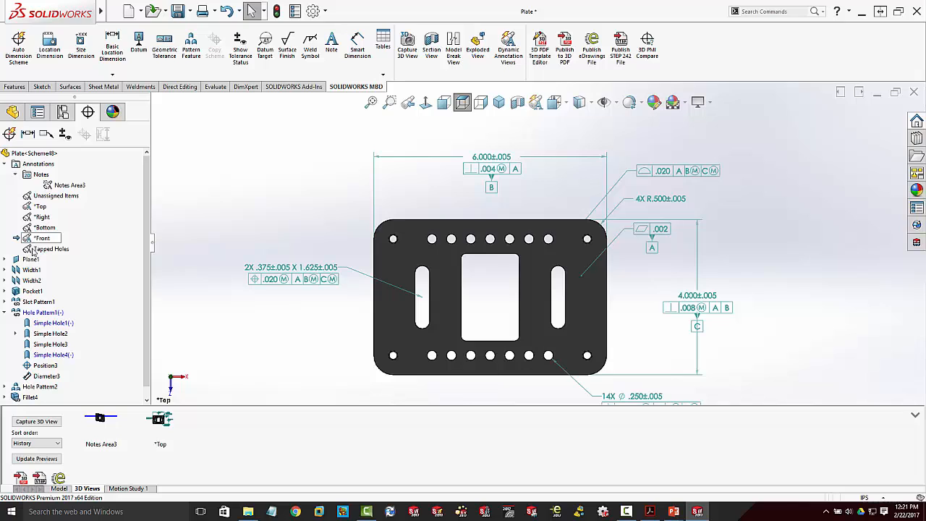
double_click(32, 249)
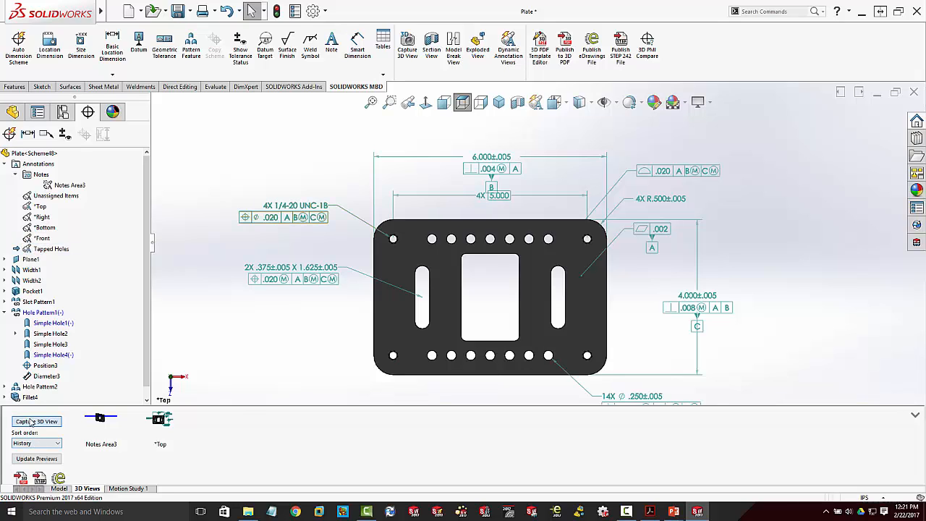
click(31, 421)
click(33, 320)
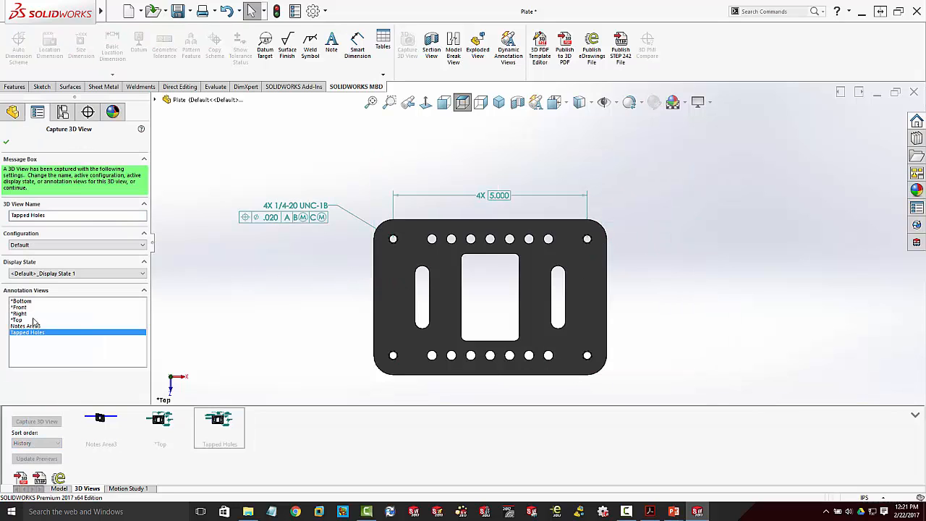
click(6, 143)
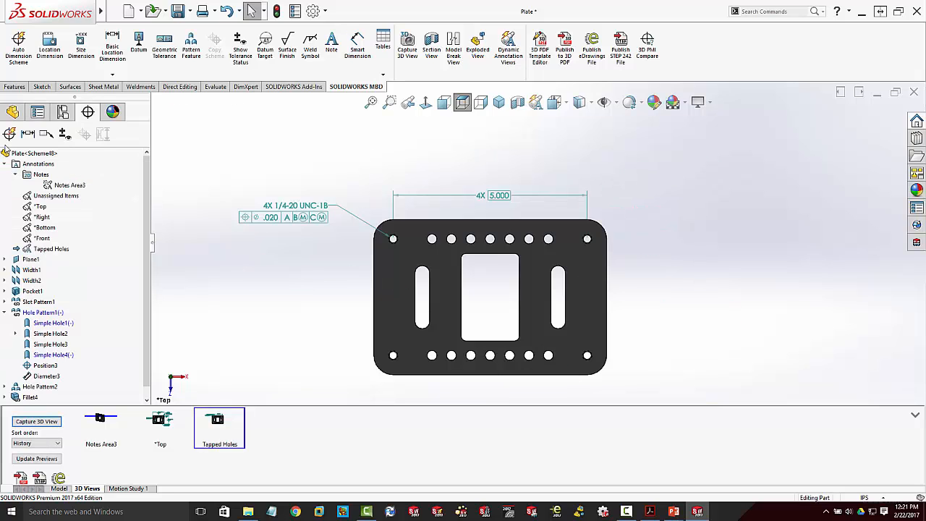
Activate and reorient to the *Front annotation view, and move the plate's thickness dimension clear of the model, above its edge
right_click(36, 242)
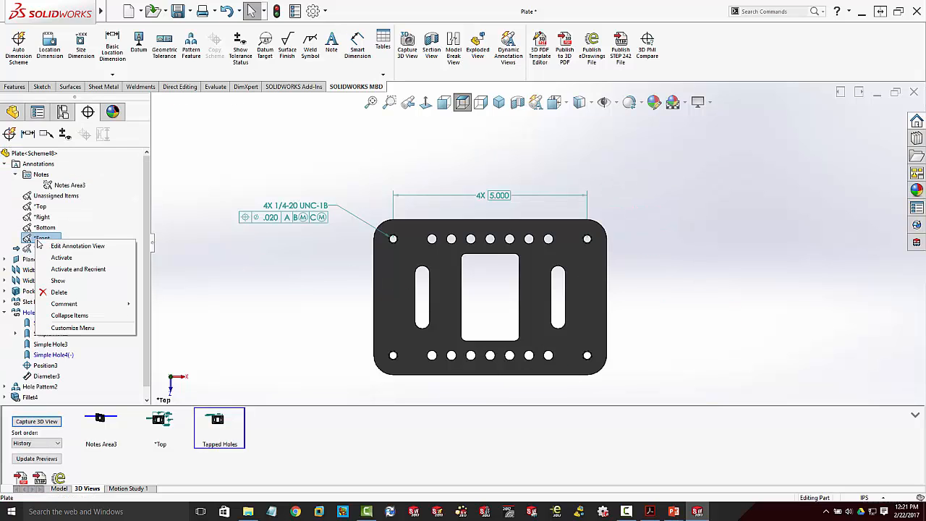
click(60, 269)
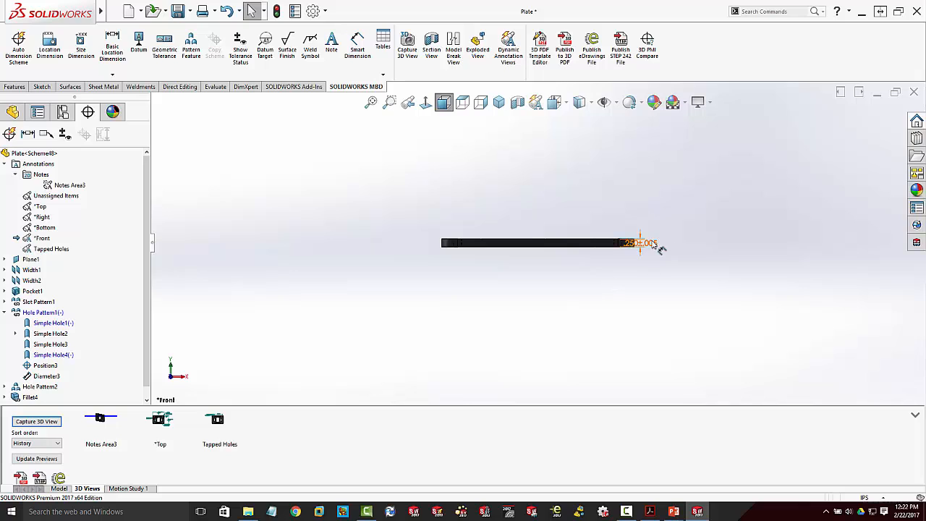
drag(651, 243, 665, 214)
key(f)
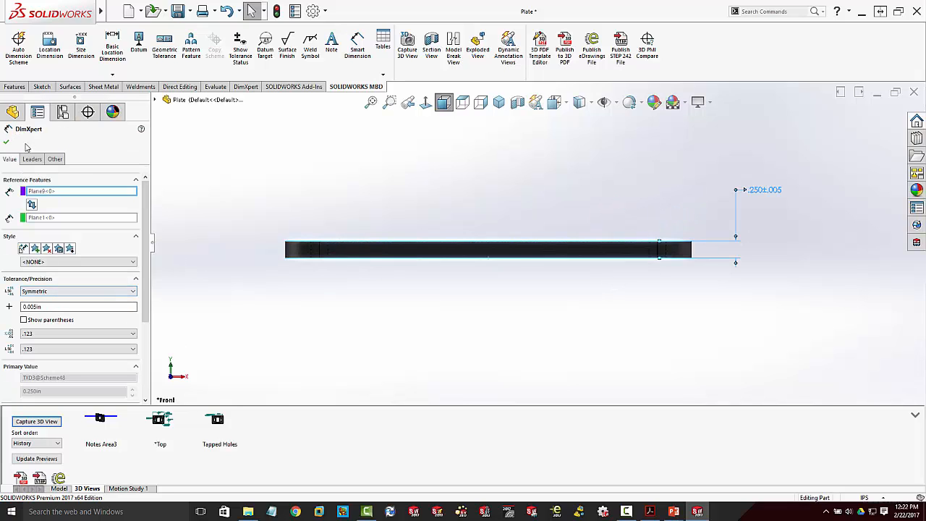
key(Escape)
Capture a 3D view named *Front with only the *Front annotation view included
click(41, 423)
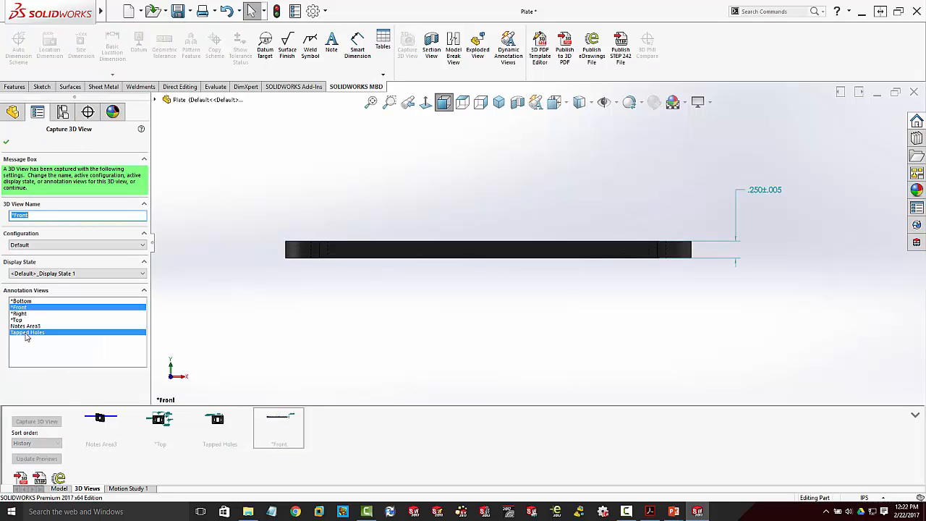
click(26, 336)
click(5, 143)
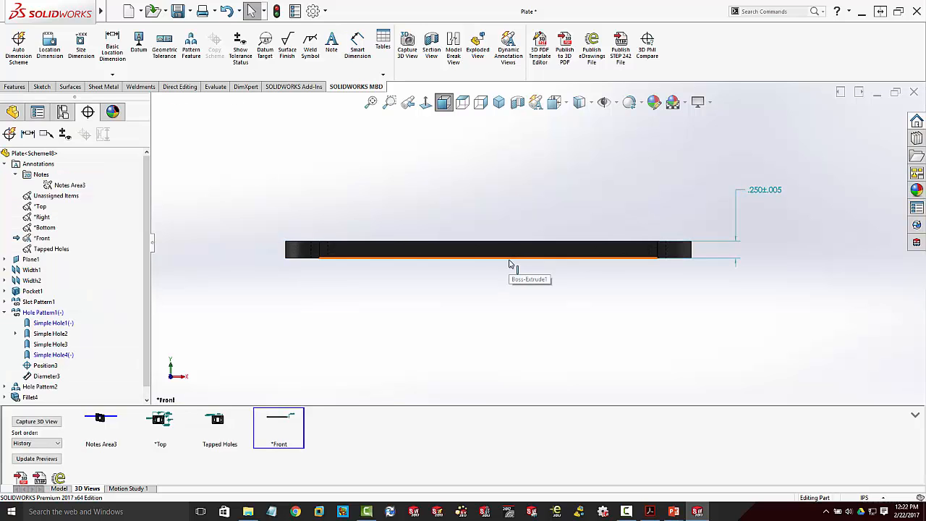
Switch to the PowerPoint slide show and advance the presentation from the Organize PMI slide
key(super+Tab)
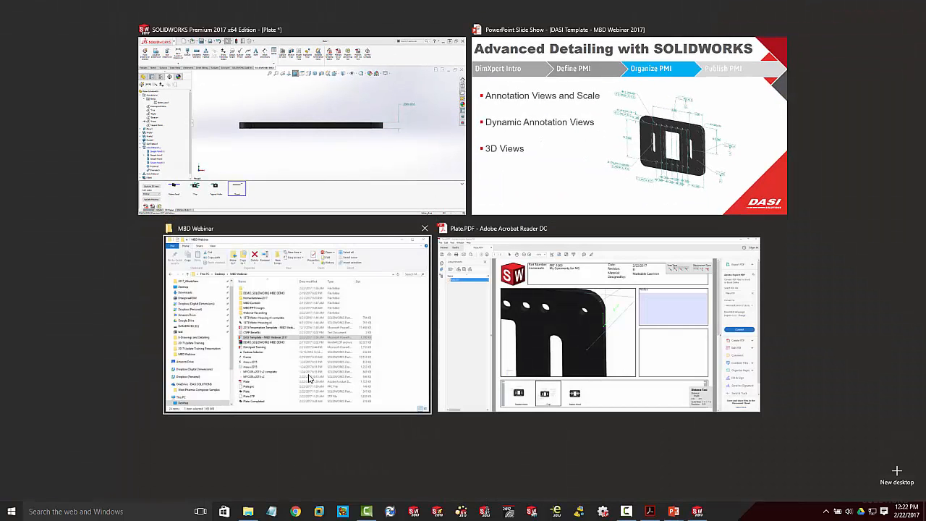
click(574, 153)
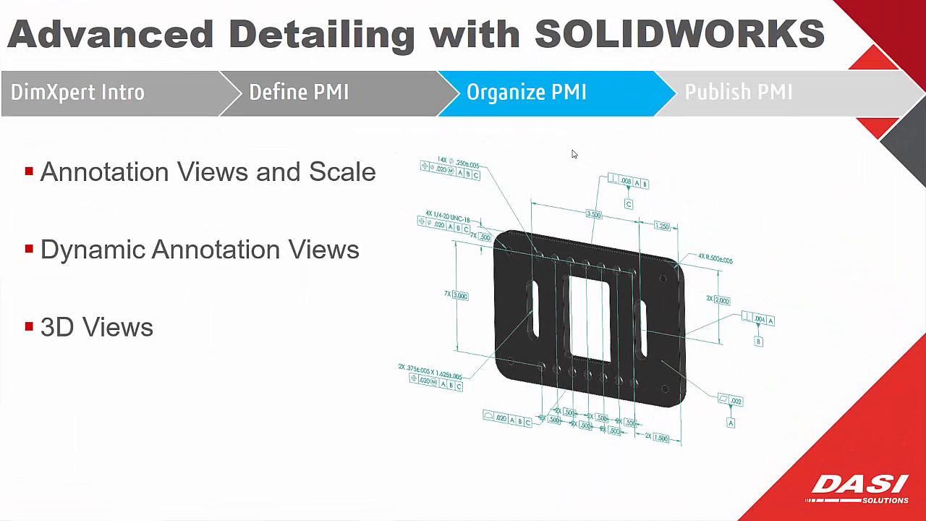
key(Right)
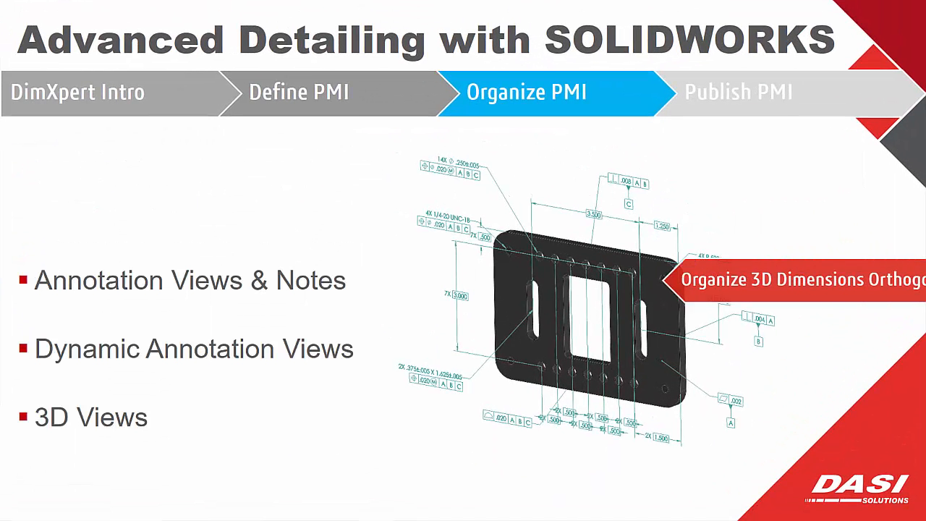